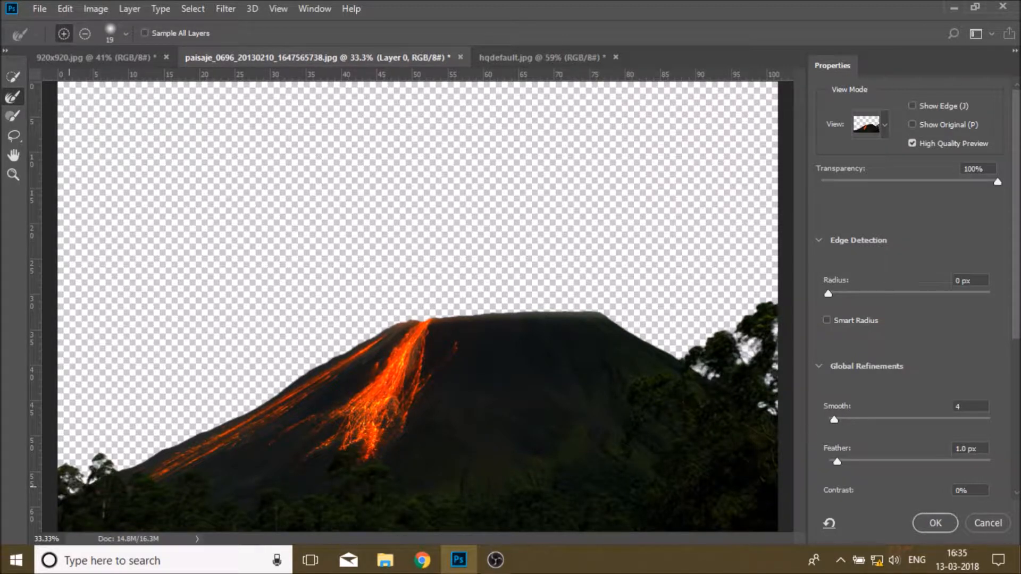
Step: Apply the refined volcano selection and add it as a layer mask on the volcano layer
{"action": "left_click", "coordinate": [934, 522]}
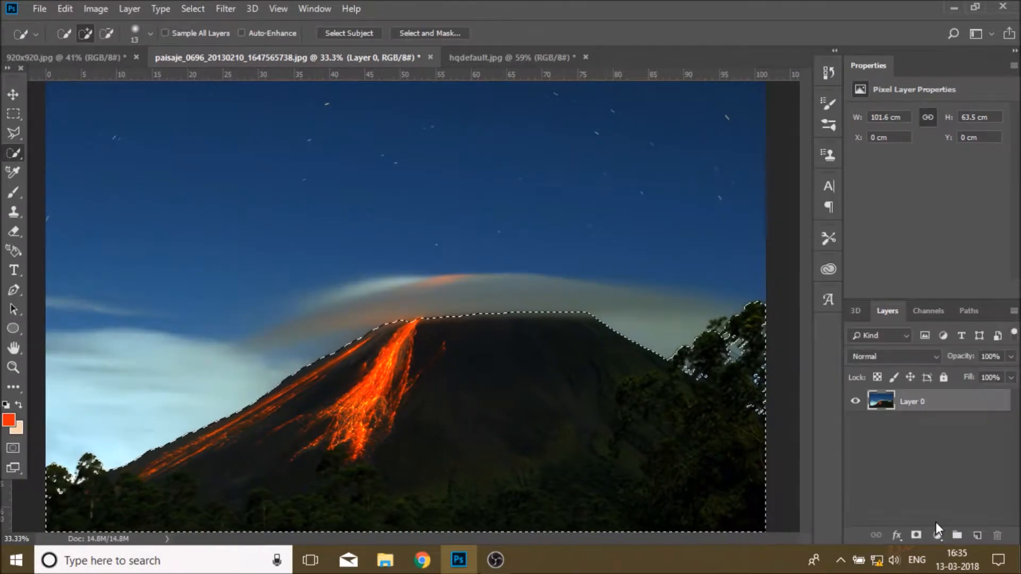
{"action": "left_click", "coordinate": [915, 535]}
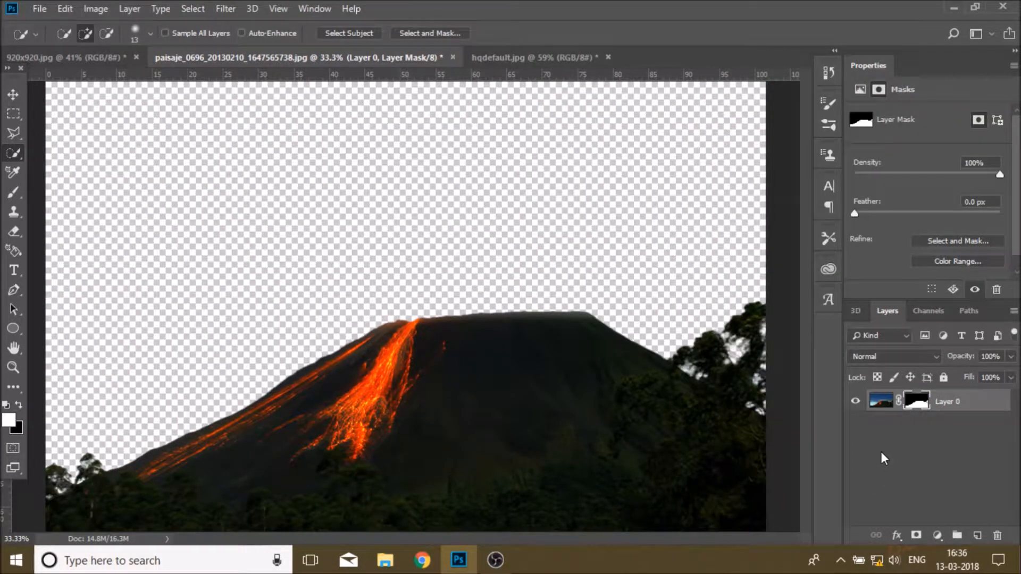
Step: Create a new 1920 × 1080 px document at 100 ppi
{"action": "left_click", "coordinate": [880, 401]}
{"action": "left_click", "coordinate": [13, 94]}
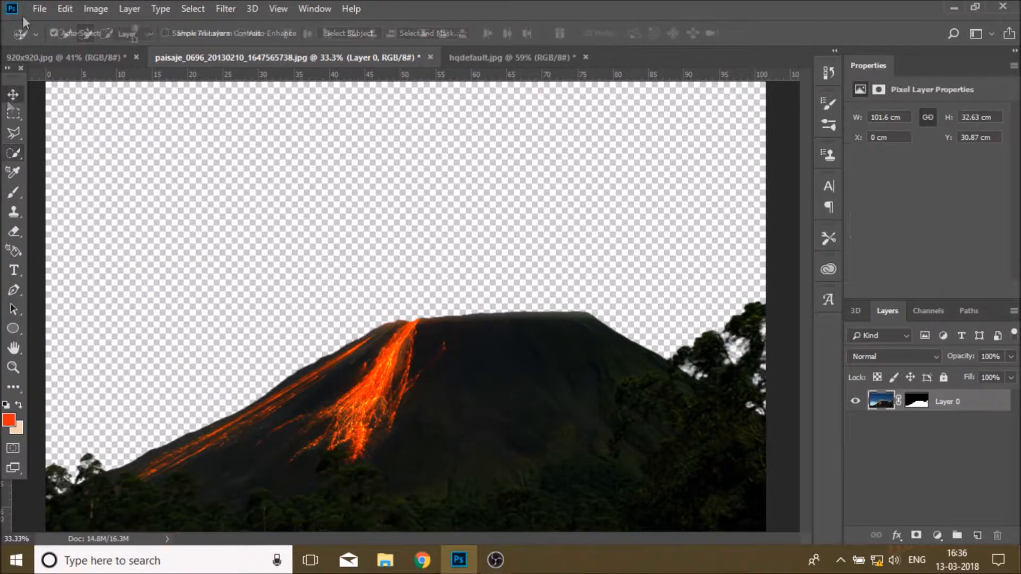
{"action": "left_click", "coordinate": [39, 9]}
{"action": "left_click", "coordinate": [63, 27]}
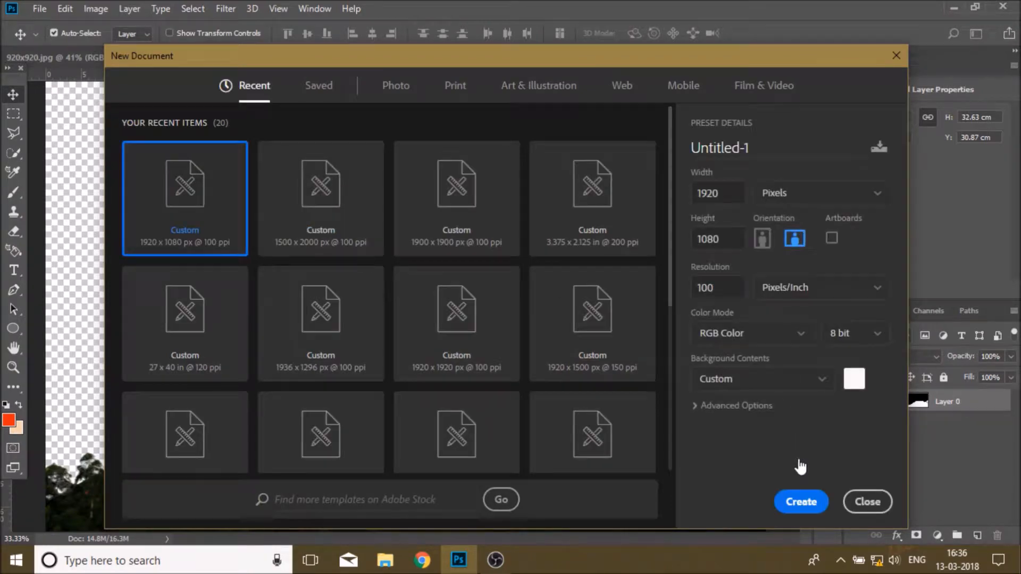
{"action": "left_click", "coordinate": [794, 503]}
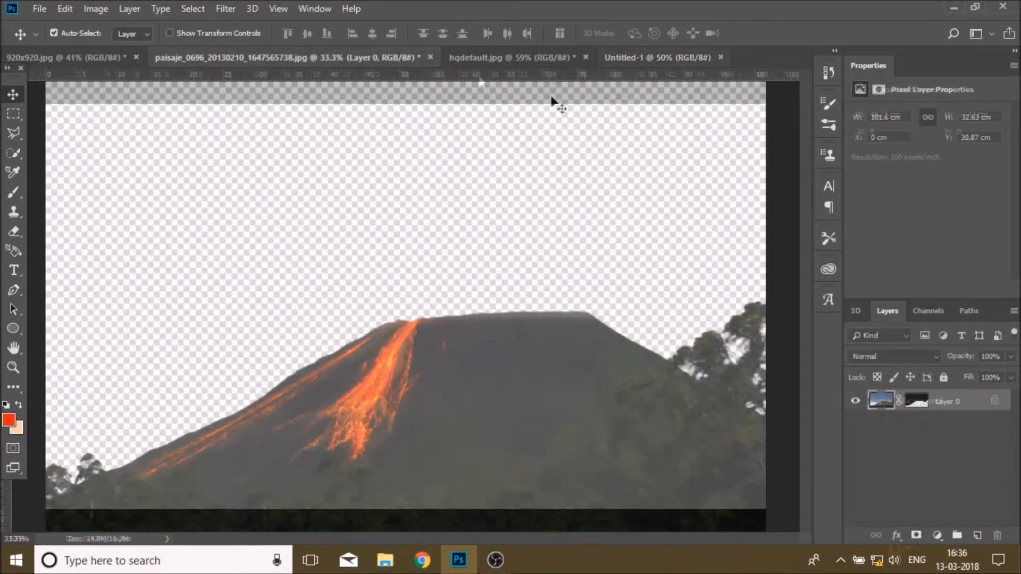
Step: Move the masked volcano into the new document and scale it to about 69% to fit the lower canvas
{"action": "left_click_drag", "start_coordinate": [551, 100], "coordinate": [481, 311]}
{"action": "key", "text": "ctrl+t"}
{"action": "left_click_drag", "start_coordinate": [610, 245], "coordinate": [590, 485]}
{"action": "left_click_drag", "start_coordinate": [711, 93], "coordinate": [580, 257]}
{"action": "left_click_drag", "start_coordinate": [309, 480], "coordinate": [548, 333]}
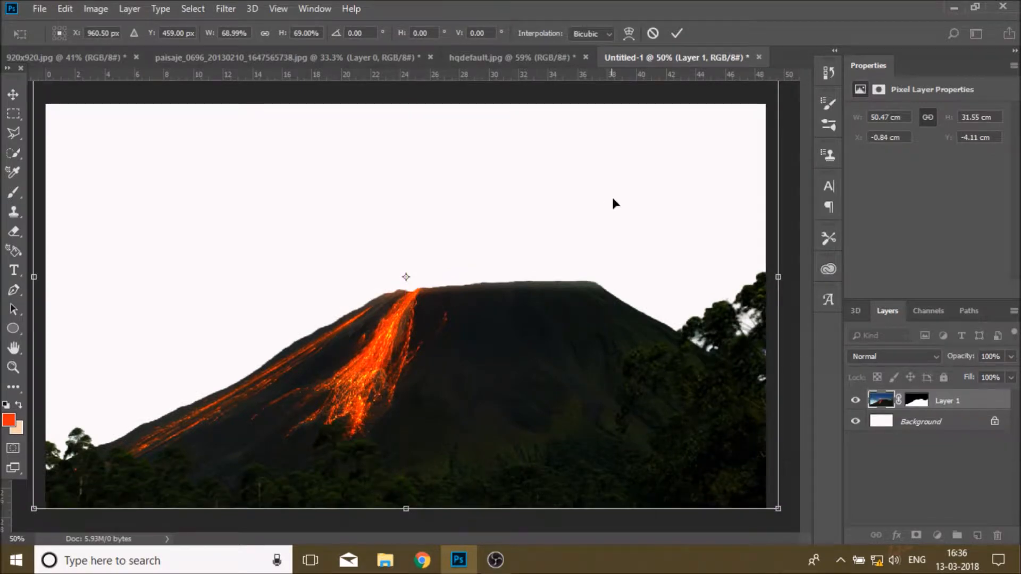
{"action": "left_click", "coordinate": [676, 33]}
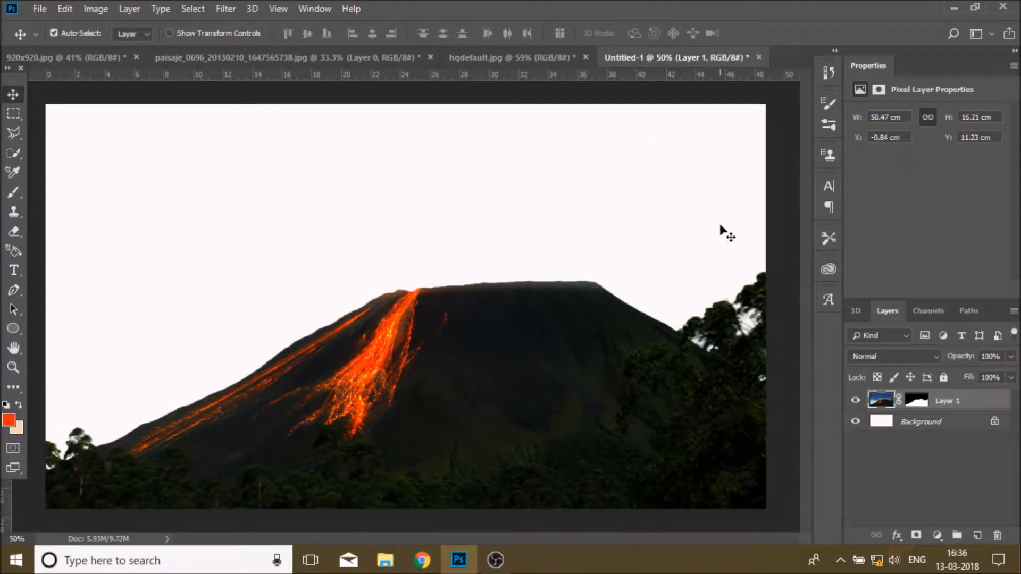
Step: Bring the purple sunset sky photo into the new document beneath the volcano and stretch it to fill the canvas width
{"action": "left_click", "coordinate": [324, 58]}
{"action": "left_click", "coordinate": [110, 59]}
{"action": "left_click_drag", "start_coordinate": [479, 281], "coordinate": [507, 205]}
{"action": "left_click_drag", "start_coordinate": [951, 406], "coordinate": [950, 432]}
{"action": "left_click_drag", "start_coordinate": [669, 191], "coordinate": [559, 262]}
{"action": "key", "text": "ctrl+t"}
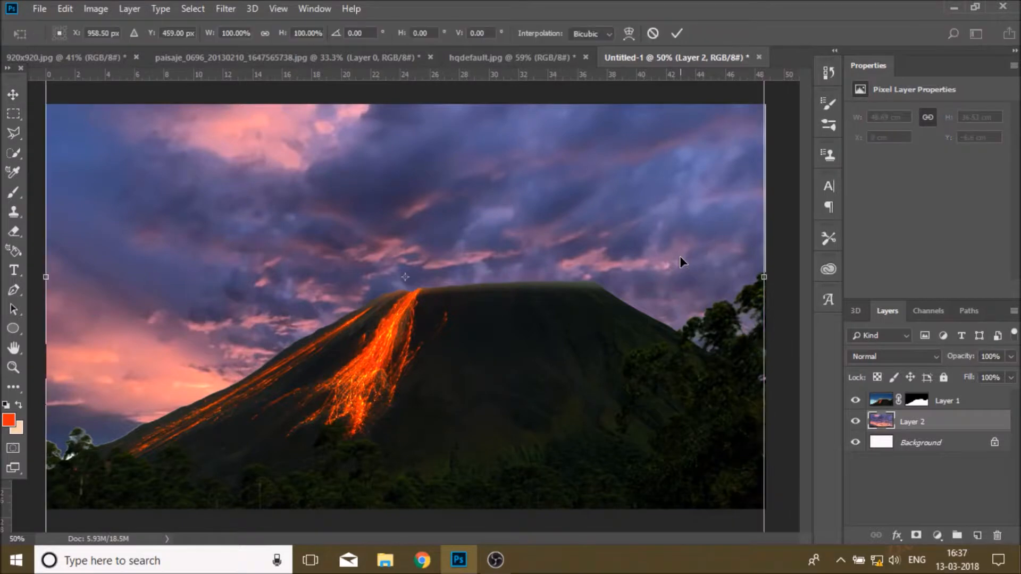
{"action": "left_click_drag", "start_coordinate": [763, 277], "coordinate": [767, 277]}
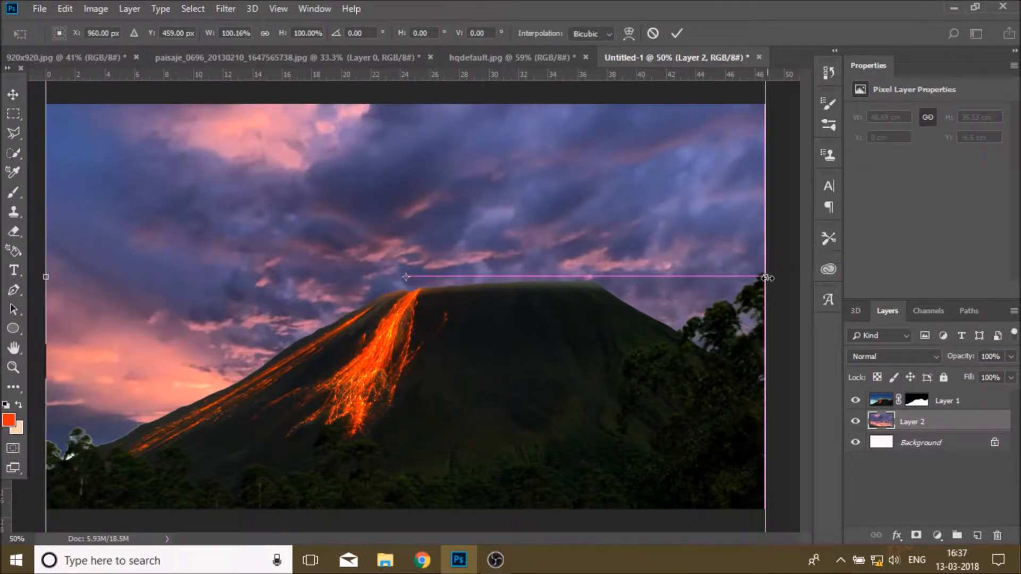
{"action": "left_click", "coordinate": [677, 34]}
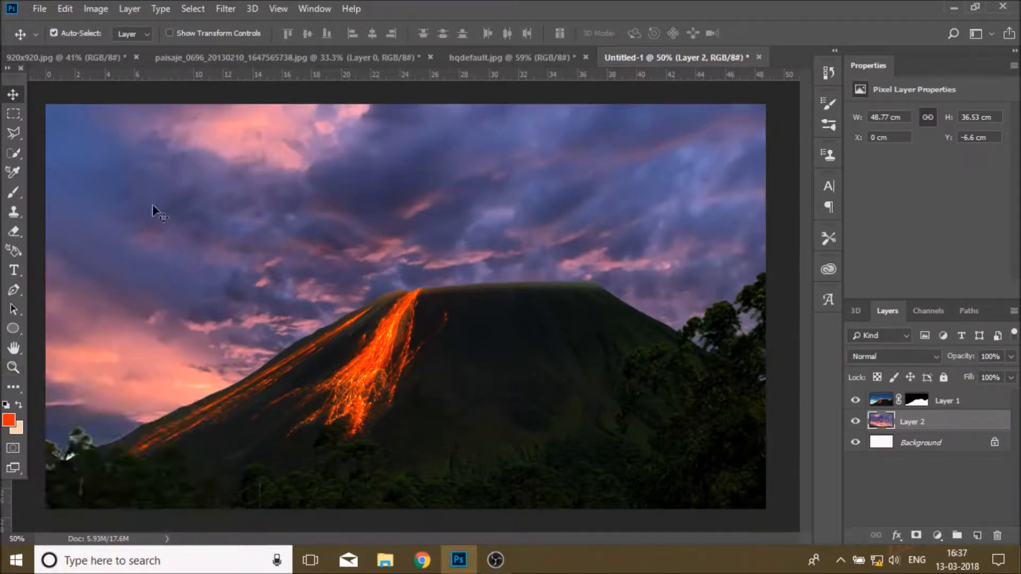
Step: Enlarge the volcano layer to about 109.5% and shift it slightly left and up
{"action": "left_click", "coordinate": [482, 392]}
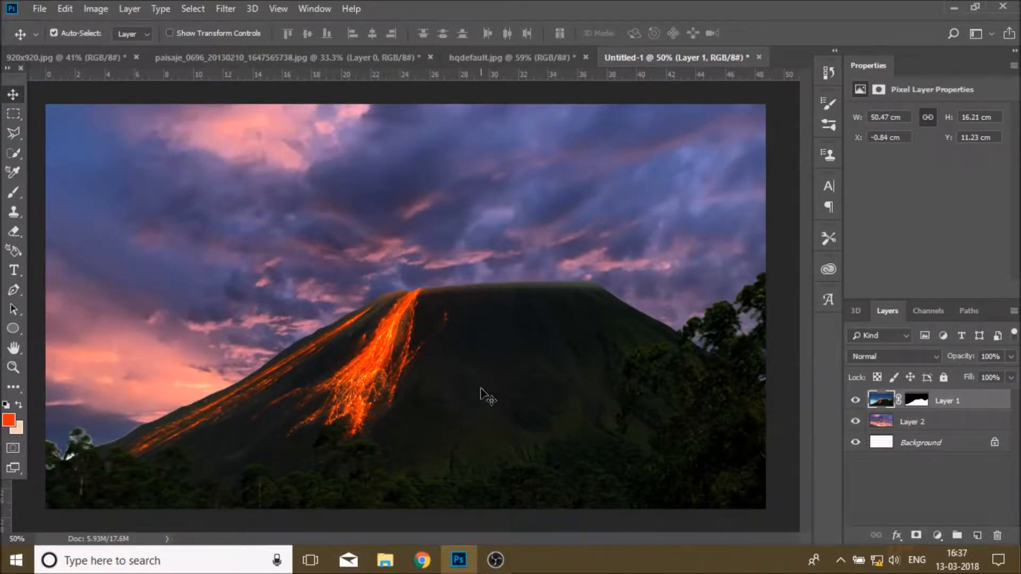
{"action": "key", "text": "ctrl+t"}
{"action": "left_click_drag", "start_coordinate": [34, 509], "coordinate": [1, 530]}
{"action": "left_click_drag", "start_coordinate": [490, 433], "coordinate": [456, 424]}
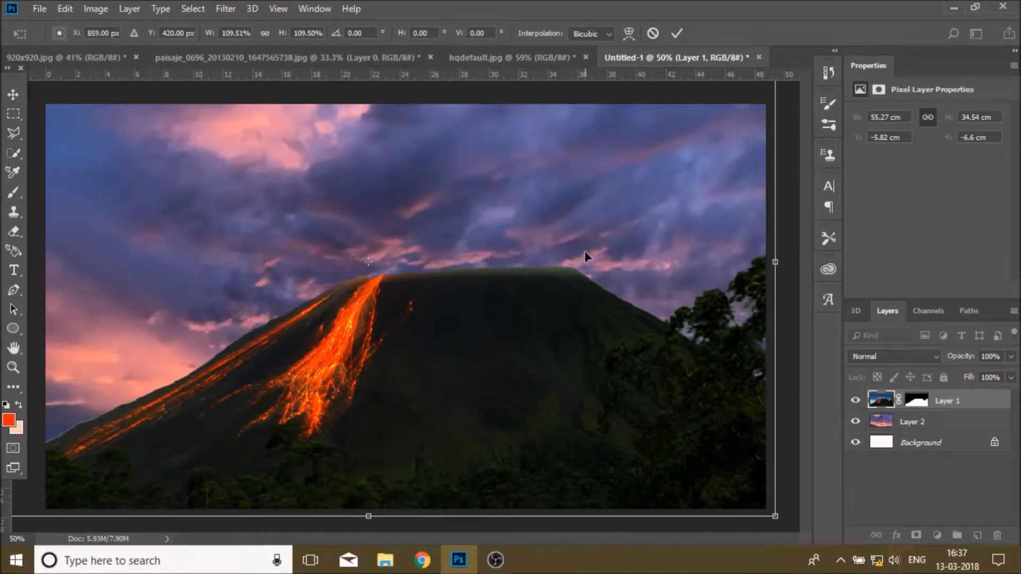
{"action": "left_click", "coordinate": [676, 34]}
Step: On the volcano's layer mask, paint with a black 20 px brush along the lower left slope edge to blend it
{"action": "left_click", "coordinate": [912, 404]}
{"action": "key", "text": "z"}
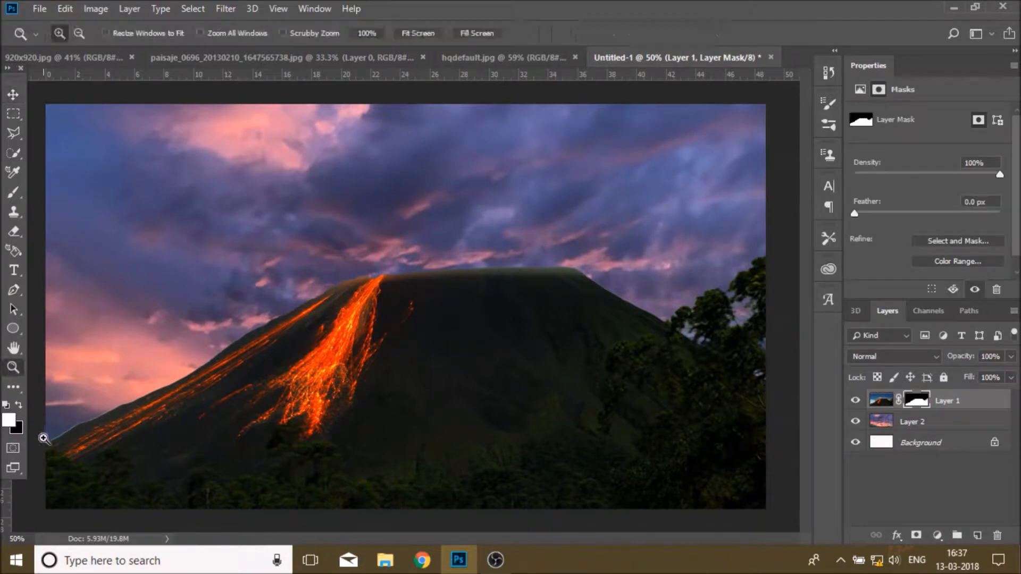
{"action": "left_click", "coordinate": [43, 449]}
{"action": "left_click", "coordinate": [43, 450]}
{"action": "left_click", "coordinate": [34, 450]}
{"action": "left_click_drag", "start_coordinate": [345, 541], "coordinate": [313, 540]}
{"action": "left_click", "coordinate": [167, 432]}
{"action": "key", "text": "b"}
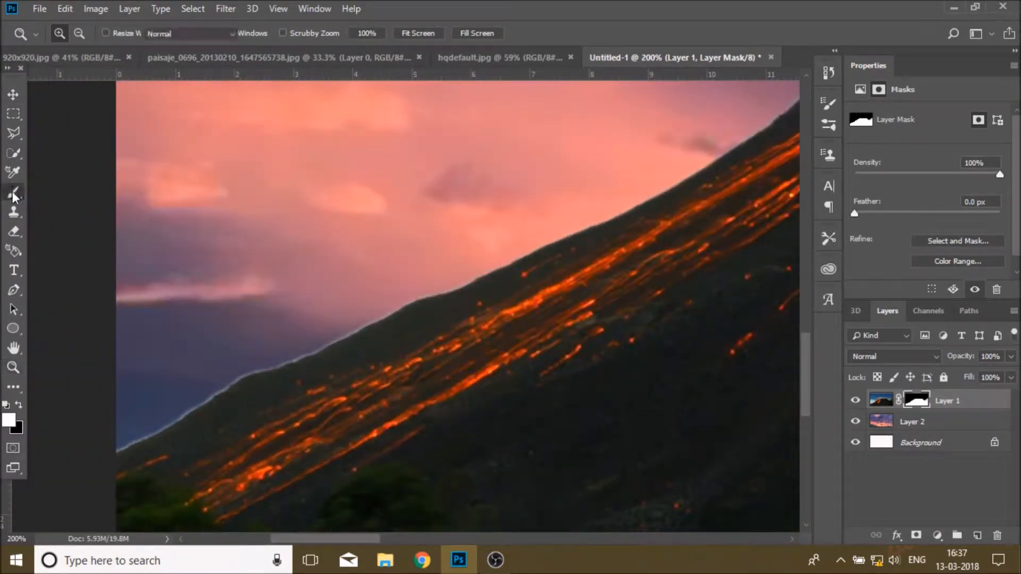
{"action": "left_click", "coordinate": [20, 406]}
{"action": "left_click", "coordinate": [77, 34]}
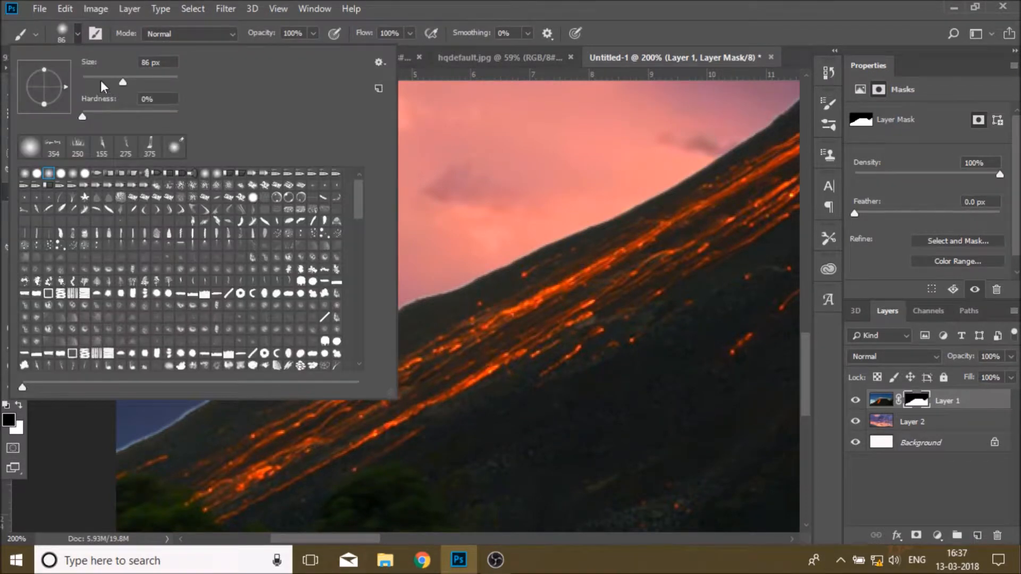
{"action": "left_click", "coordinate": [100, 85]}
{"action": "left_click", "coordinate": [738, 26]}
{"action": "left_click", "coordinate": [77, 33]}
{"action": "left_click_drag", "start_coordinate": [100, 85], "coordinate": [92, 85]}
{"action": "left_click", "coordinate": [515, 52]}
{"action": "mouse_move", "coordinate": [103, 444]}
{"action": "left_mouse_down"}
{"action": "mouse_move", "coordinate": [257, 363]}
{"action": "mouse_move", "coordinate": [135, 440]}
{"action": "left_mouse_up"}
{"action": "mouse_move", "coordinate": [196, 388]}
{"action": "left_mouse_down"}
{"action": "mouse_move", "coordinate": [437, 285]}
{"action": "mouse_move", "coordinate": [312, 330]}
{"action": "left_mouse_up"}
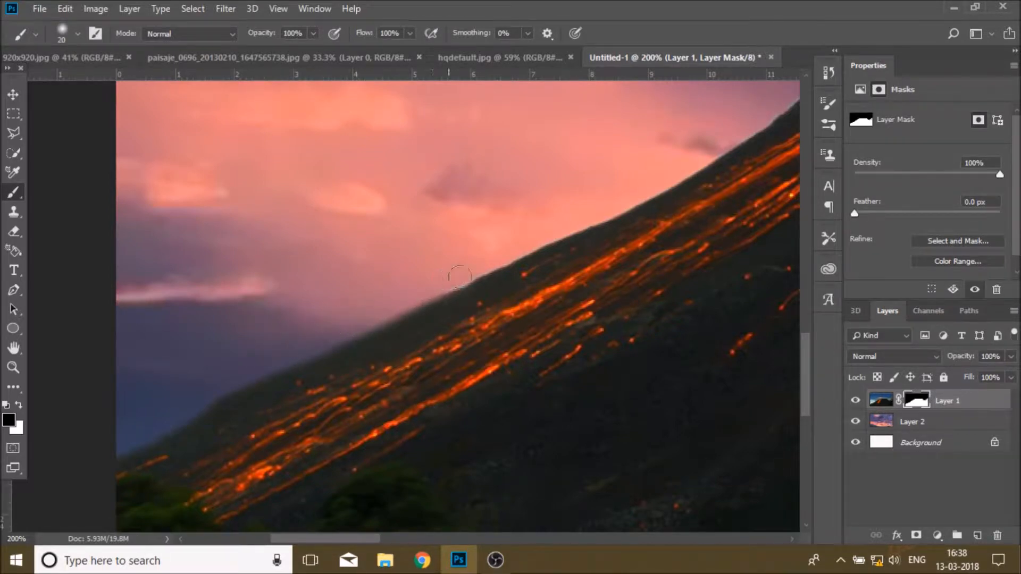
{"action": "mouse_move", "coordinate": [431, 287]}
{"action": "left_mouse_down"}
{"action": "mouse_move", "coordinate": [590, 210]}
{"action": "mouse_move", "coordinate": [588, 218]}
{"action": "left_mouse_up"}
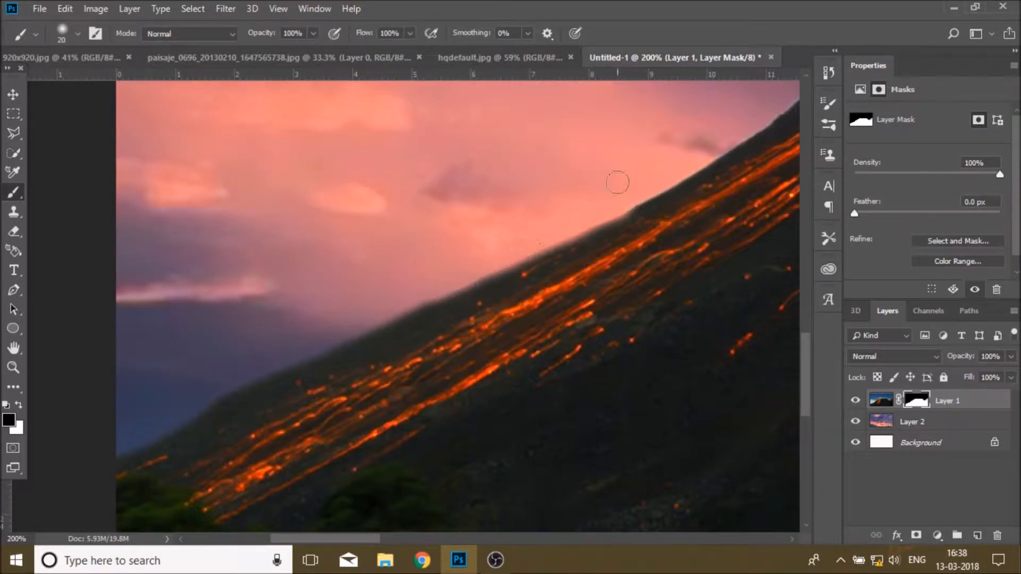
{"action": "left_click_drag", "start_coordinate": [373, 539], "coordinate": [427, 539]}
Step: Continue painting black on the mask along the upper left slope up to the lava summit
{"action": "scroll", "coordinate": [342, 353], "scroll_direction": "up", "scroll_amount": 4}
{"action": "mouse_move", "coordinate": [226, 371]}
{"action": "left_mouse_down"}
{"action": "mouse_move", "coordinate": [428, 248]}
{"action": "mouse_move", "coordinate": [551, 152]}
{"action": "mouse_move", "coordinate": [471, 208]}
{"action": "left_mouse_up"}
{"action": "left_click_drag", "start_coordinate": [406, 254], "coordinate": [357, 292]}
{"action": "left_click_drag", "start_coordinate": [304, 327], "coordinate": [254, 355]}
{"action": "scroll", "coordinate": [325, 347], "scroll_direction": "up", "scroll_amount": 3}
{"action": "left_click_drag", "start_coordinate": [415, 538], "coordinate": [467, 539]}
{"action": "scroll", "coordinate": [319, 425], "scroll_direction": "up", "scroll_amount": 2}
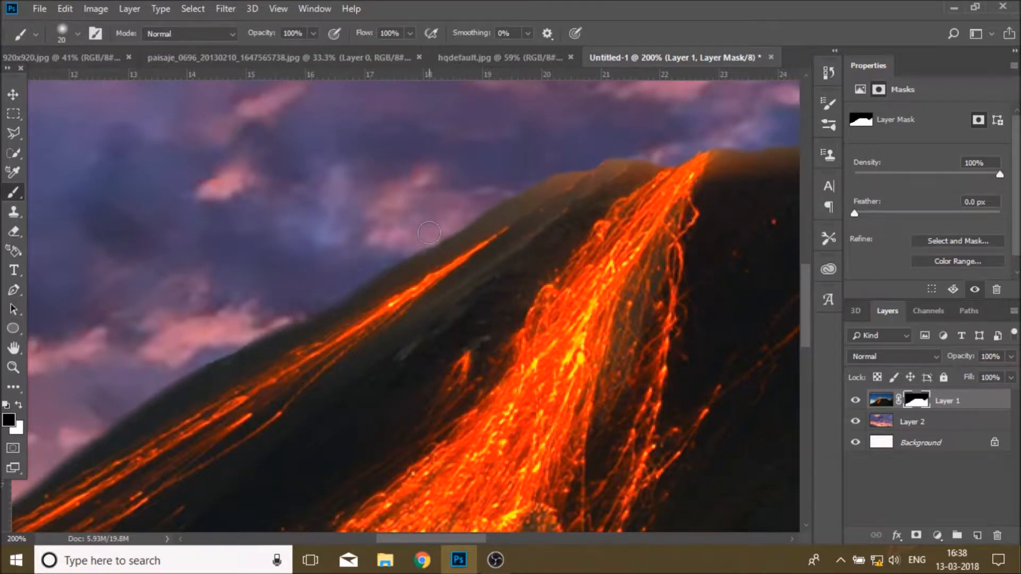
{"action": "mouse_move", "coordinate": [431, 233]}
{"action": "left_mouse_down"}
{"action": "mouse_move", "coordinate": [545, 170]}
{"action": "mouse_move", "coordinate": [600, 152]}
{"action": "mouse_move", "coordinate": [654, 157]}
{"action": "left_mouse_up"}
Step: Paint black on the mask along the flat summit edge of the volcano
{"action": "scroll", "coordinate": [621, 355], "scroll_direction": "right", "scroll_amount": 5}
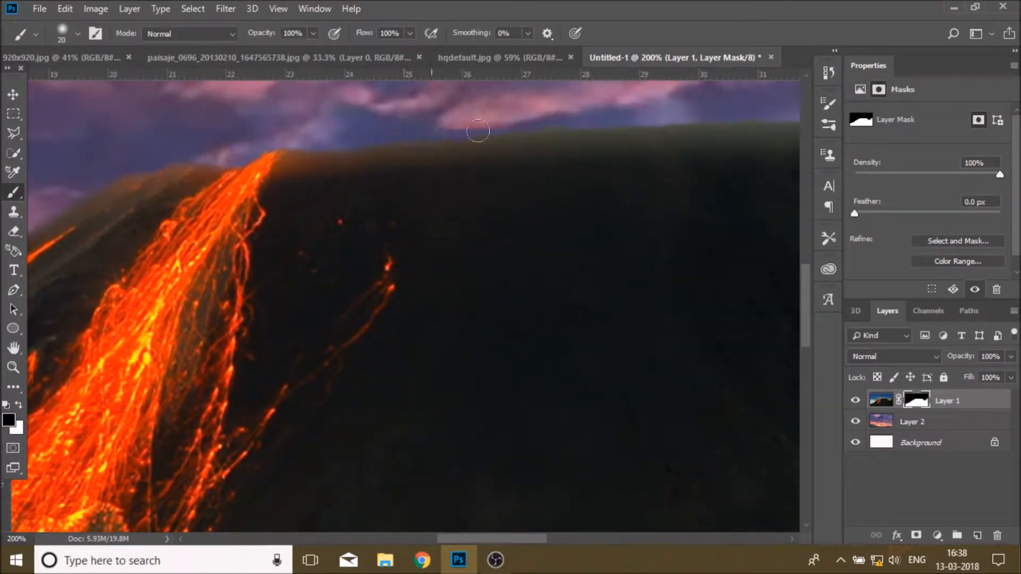
{"action": "mouse_move", "coordinate": [620, 120]}
{"action": "left_mouse_down"}
{"action": "mouse_move", "coordinate": [760, 118]}
{"action": "mouse_move", "coordinate": [774, 106]}
{"action": "left_mouse_up"}
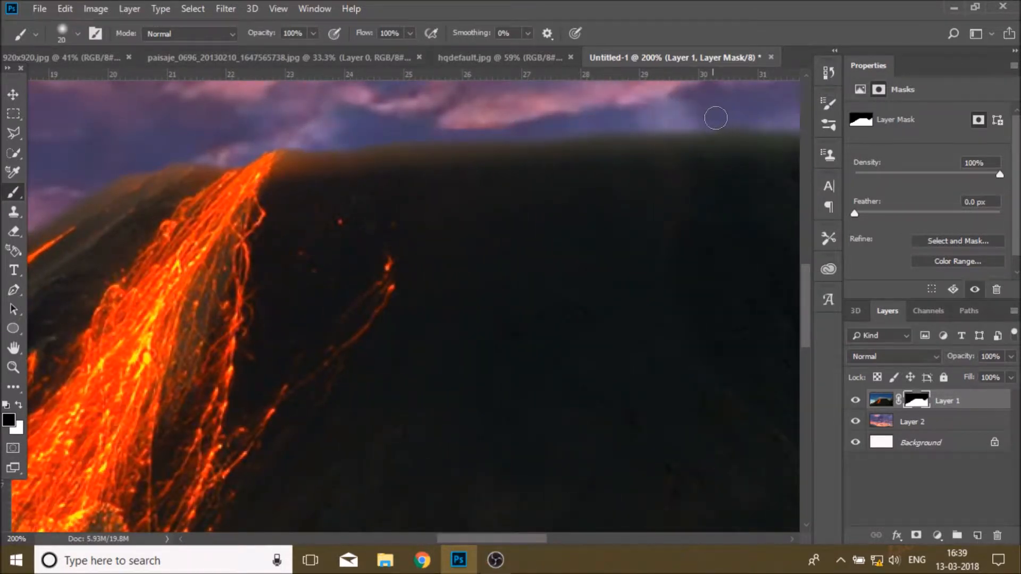
{"action": "left_click_drag", "start_coordinate": [479, 538], "coordinate": [557, 539]}
{"action": "left_click_drag", "start_coordinate": [297, 119], "coordinate": [294, 114]}
{"action": "mouse_move", "coordinate": [382, 111]}
{"action": "left_mouse_down"}
{"action": "mouse_move", "coordinate": [467, 118]}
{"action": "mouse_move", "coordinate": [552, 152]}
{"action": "left_mouse_up"}
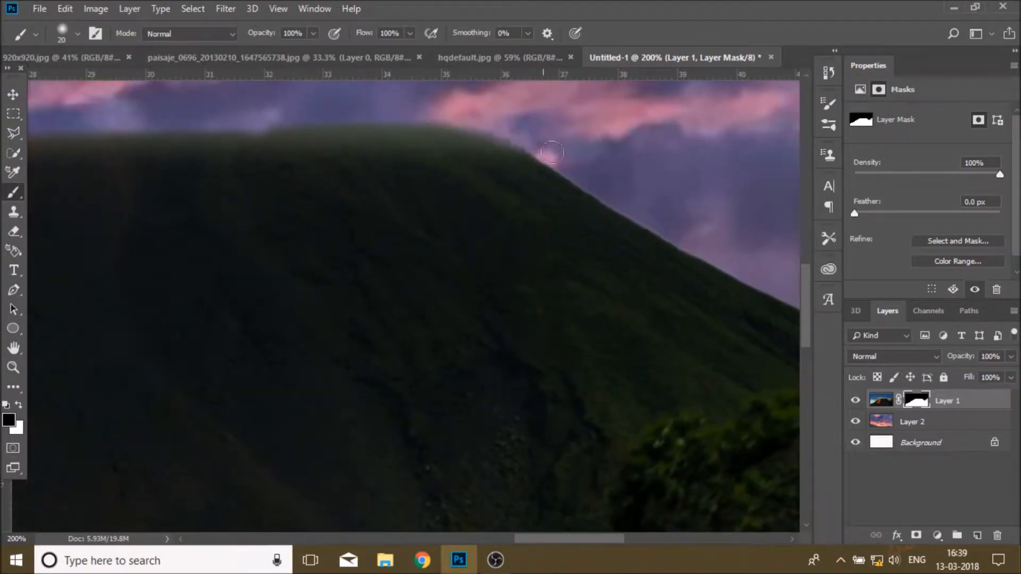
{"action": "mouse_move", "coordinate": [269, 122]}
{"action": "left_mouse_down"}
{"action": "mouse_move", "coordinate": [420, 110]}
{"action": "mouse_move", "coordinate": [495, 126]}
{"action": "mouse_move", "coordinate": [709, 244]}
{"action": "mouse_move", "coordinate": [653, 221]}
{"action": "mouse_move", "coordinate": [508, 123]}
{"action": "left_mouse_up"}
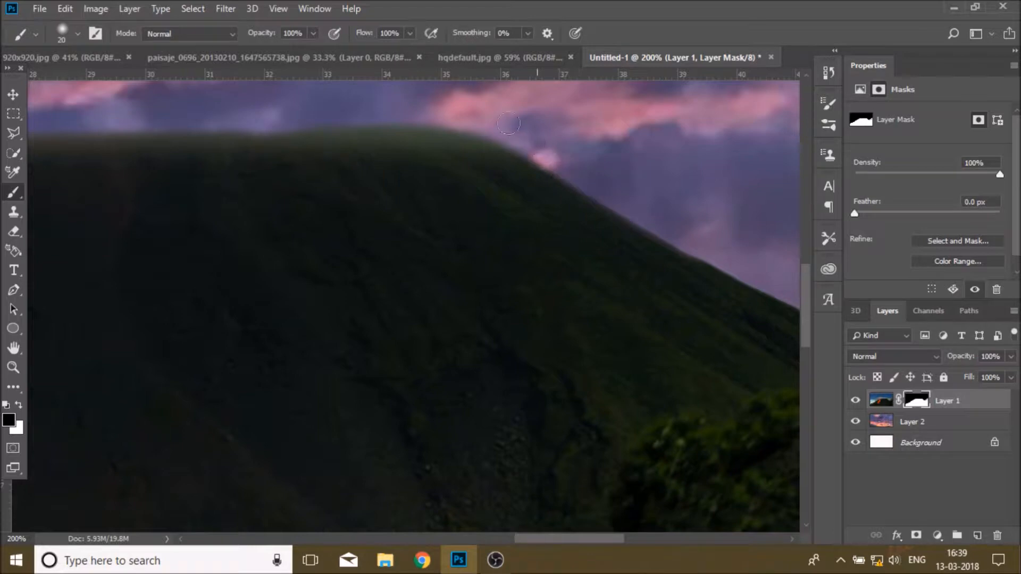
Step: Paint black on the mask along the right slope down to the tree line
{"action": "left_click_drag", "start_coordinate": [533, 539], "coordinate": [612, 540]}
{"action": "left_click_drag", "start_coordinate": [83, 201], "coordinate": [130, 236]}
{"action": "mouse_move", "coordinate": [190, 269]}
{"action": "left_mouse_down"}
{"action": "mouse_move", "coordinate": [262, 311]}
{"action": "mouse_move", "coordinate": [356, 332]}
{"action": "left_mouse_up"}
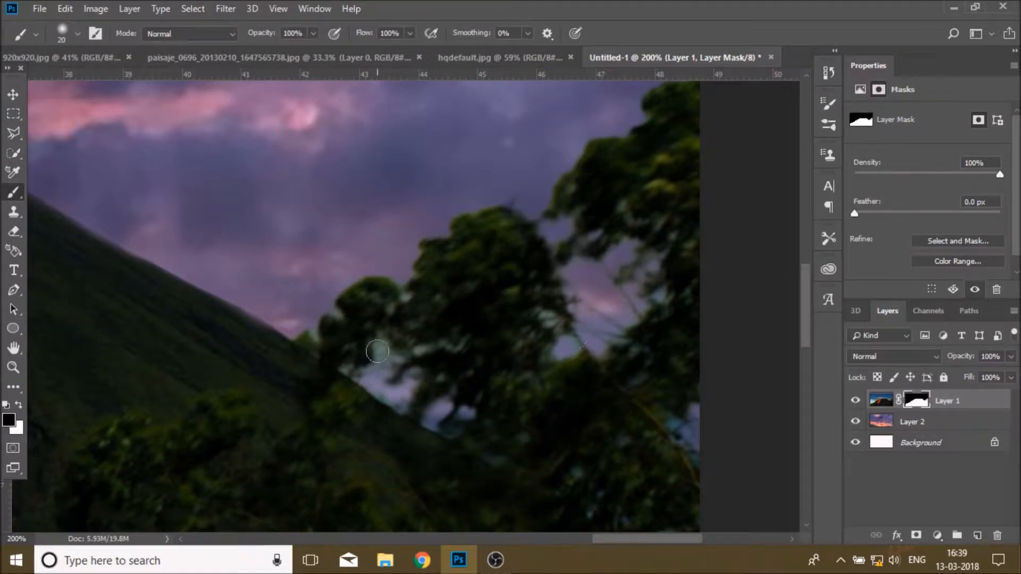
{"action": "mouse_move", "coordinate": [377, 352]}
{"action": "left_mouse_down"}
{"action": "mouse_move", "coordinate": [388, 369]}
{"action": "mouse_move", "coordinate": [396, 364]}
{"action": "left_mouse_up"}
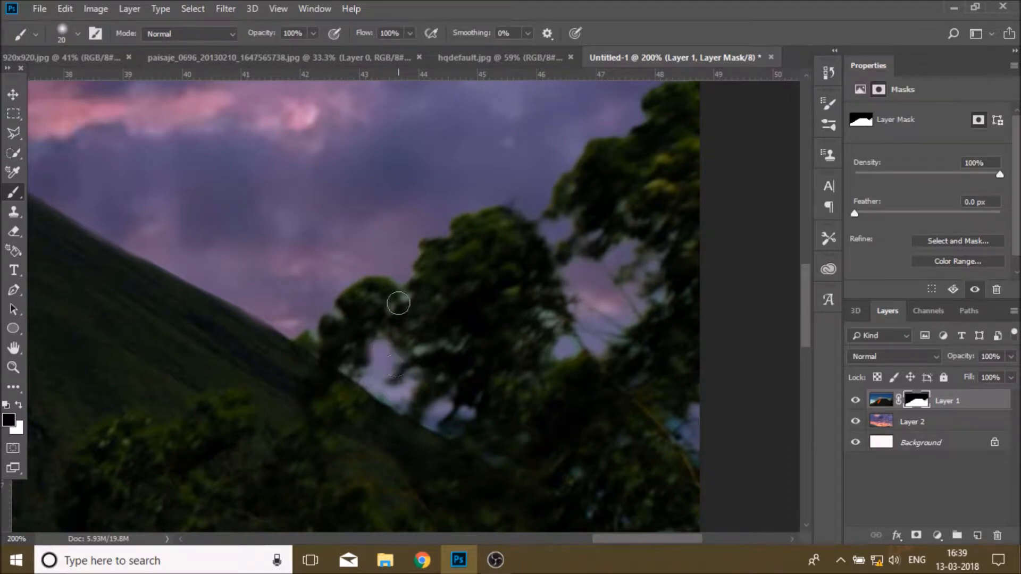
Step: Reduce the brush size to 12 px and paint the mask around the right-side tree tops
{"action": "left_click", "coordinate": [63, 34]}
{"action": "left_click_drag", "start_coordinate": [90, 80], "coordinate": [88, 80]}
{"action": "left_click", "coordinate": [713, 44]}
{"action": "mouse_move", "coordinate": [405, 298]}
{"action": "left_mouse_down"}
{"action": "mouse_move", "coordinate": [383, 339]}
{"action": "mouse_move", "coordinate": [459, 347]}
{"action": "left_mouse_up"}
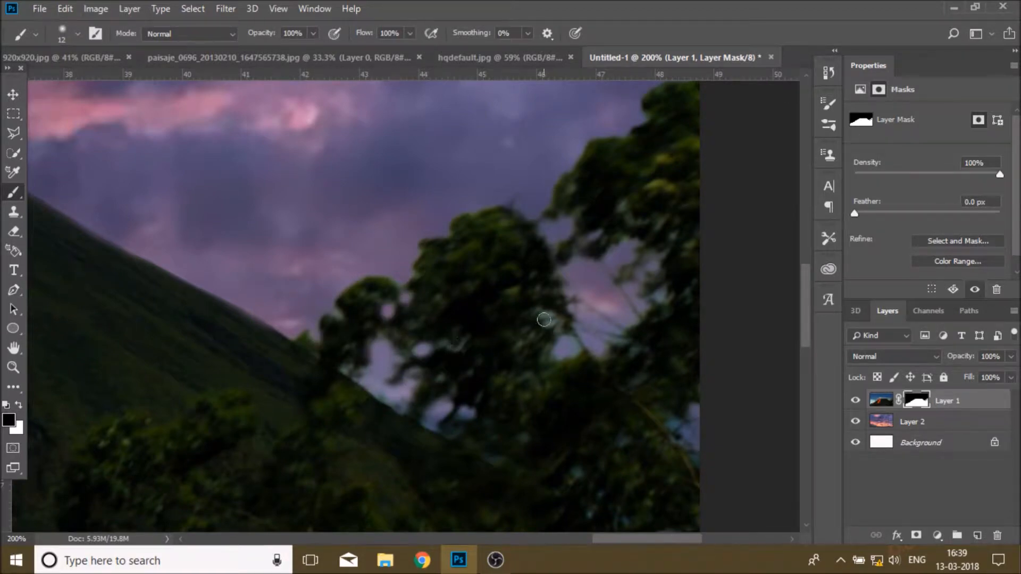
{"action": "left_click", "coordinate": [522, 438]}
{"action": "left_click", "coordinate": [577, 472]}
{"action": "left_click", "coordinate": [439, 373]}
Step: Dab black on the mask between the trees further right to reveal the sky gaps
{"action": "left_click_drag", "start_coordinate": [596, 541], "coordinate": [618, 541]}
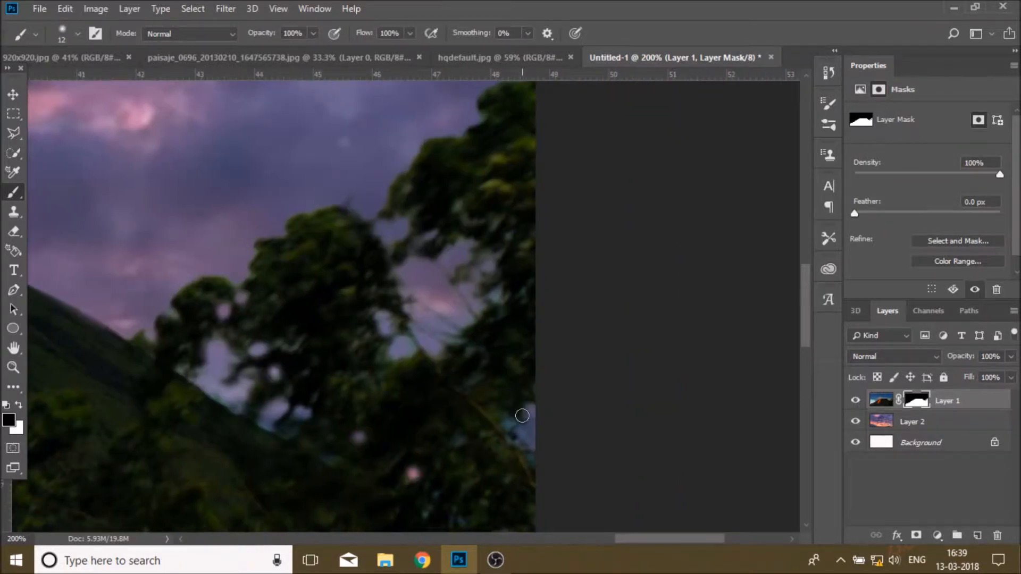
{"action": "scroll", "coordinate": [495, 404], "scroll_direction": "down", "scroll_amount": 2}
{"action": "left_click", "coordinate": [462, 462]}
{"action": "left_click", "coordinate": [436, 433]}
{"action": "left_click", "coordinate": [332, 398]}
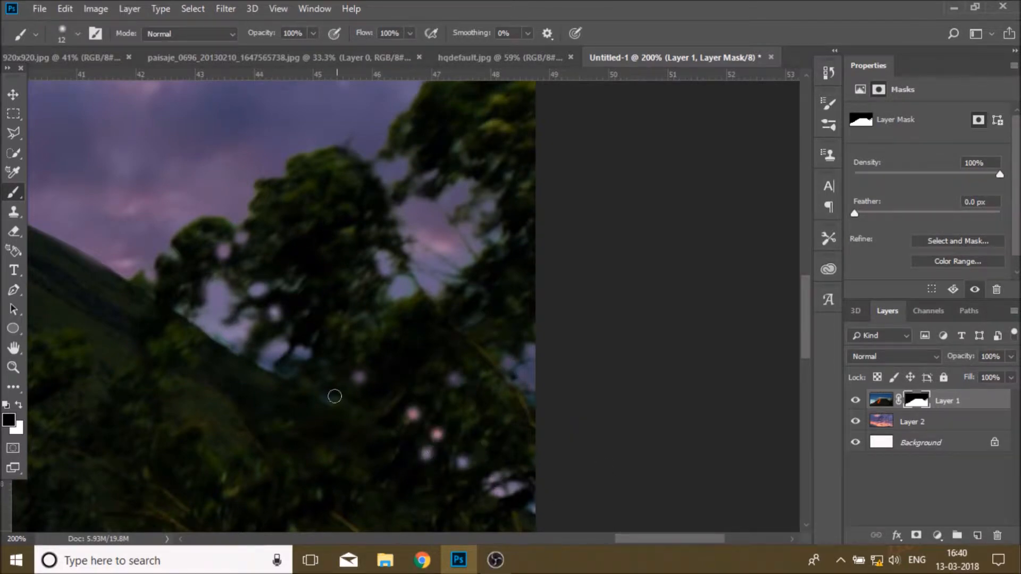
{"action": "scroll", "coordinate": [444, 423], "scroll_direction": "up", "scroll_amount": 3}
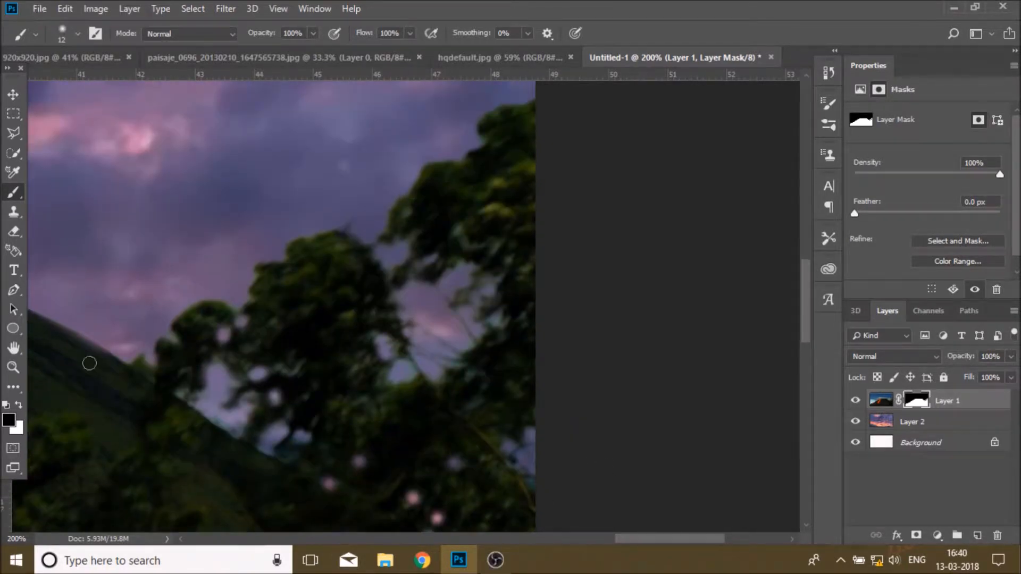
Step: Fit the view, bring the candle image into the composite, scale it down and place it on the summit below the volcano layer
{"action": "key", "text": "z"}
{"action": "left_click", "coordinate": [427, 33]}
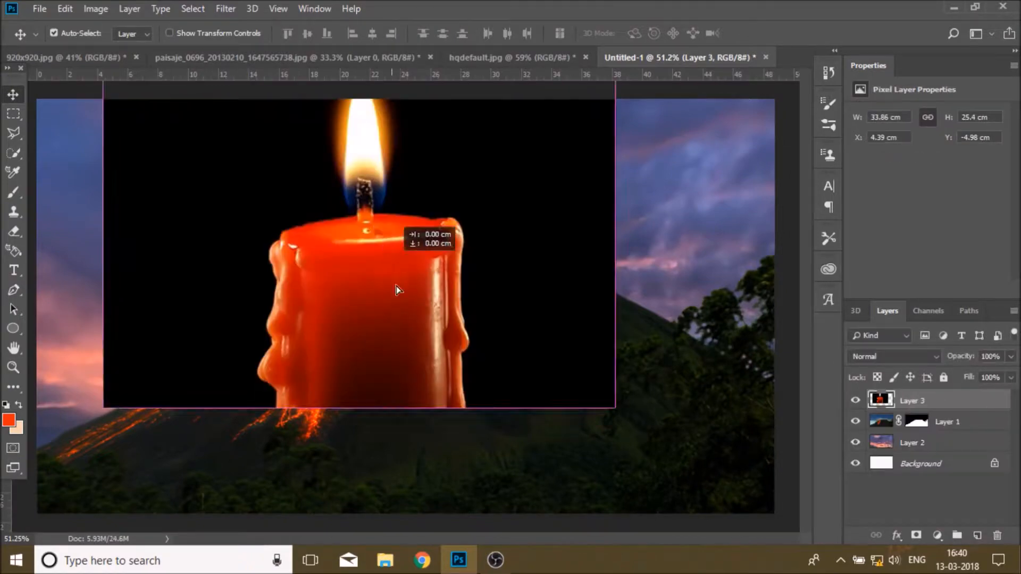
{"action": "left_click_drag", "start_coordinate": [399, 289], "coordinate": [400, 380]}
{"action": "key", "text": "ctrl+t"}
{"action": "left_click_drag", "start_coordinate": [632, 167], "coordinate": [481, 342]}
{"action": "left_click_drag", "start_coordinate": [371, 370], "coordinate": [371, 233]}
{"action": "left_click", "coordinate": [676, 34]}
{"action": "left_click_drag", "start_coordinate": [960, 403], "coordinate": [957, 430]}
{"action": "left_click_drag", "start_coordinate": [409, 241], "coordinate": [408, 254]}
{"action": "left_click_drag", "start_coordinate": [409, 254], "coordinate": [410, 254]}
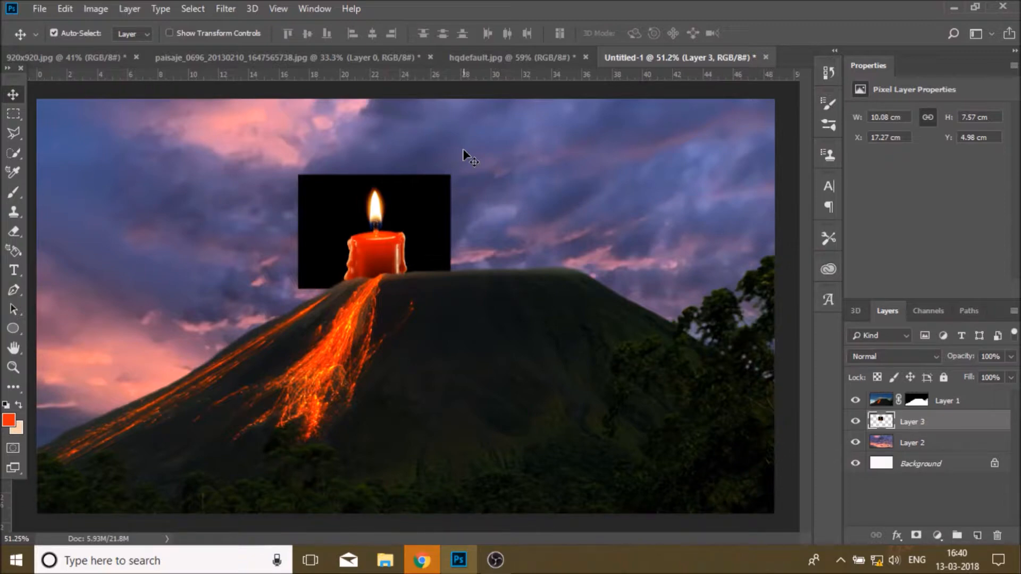
Step: Duplicate the candle layer and draw a polygonal lasso selection around the flame on the original candle layer
{"action": "left_click_drag", "start_coordinate": [970, 423], "coordinate": [978, 536]}
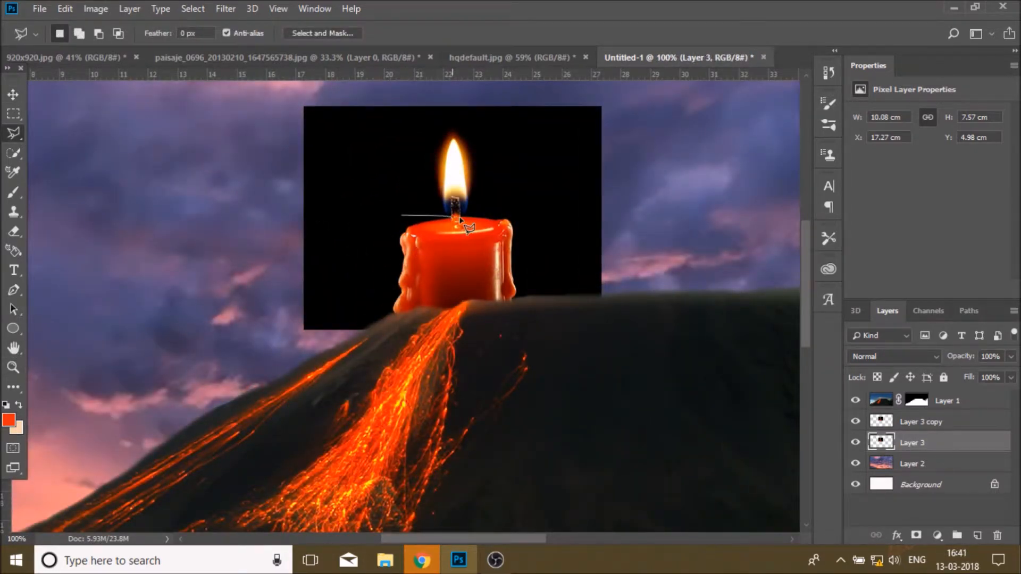
{"action": "left_click", "coordinate": [475, 215]}
{"action": "left_click", "coordinate": [486, 135]}
{"action": "left_click", "coordinate": [454, 118]}
{"action": "left_click", "coordinate": [392, 123]}
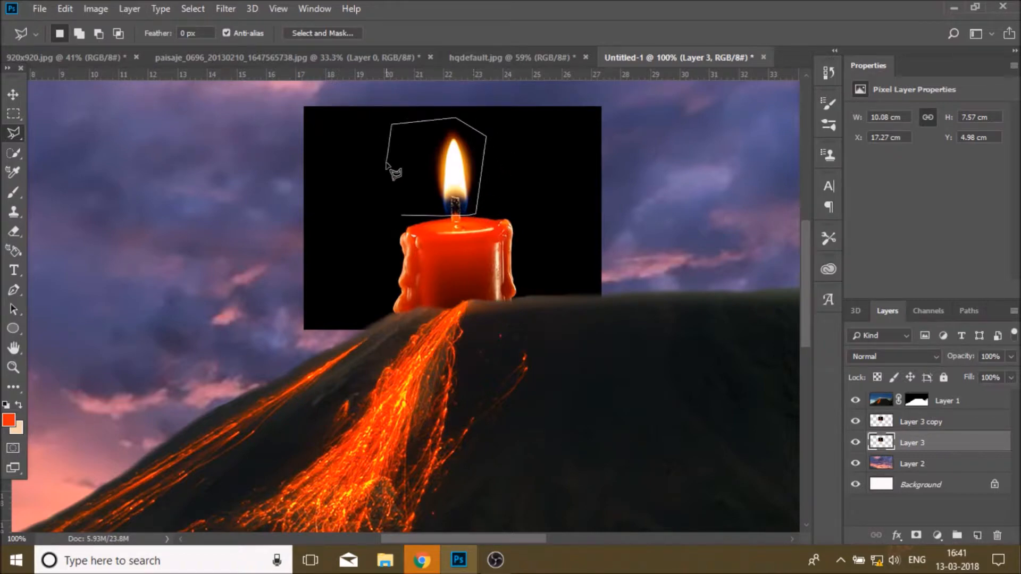
{"action": "left_click", "coordinate": [403, 216]}
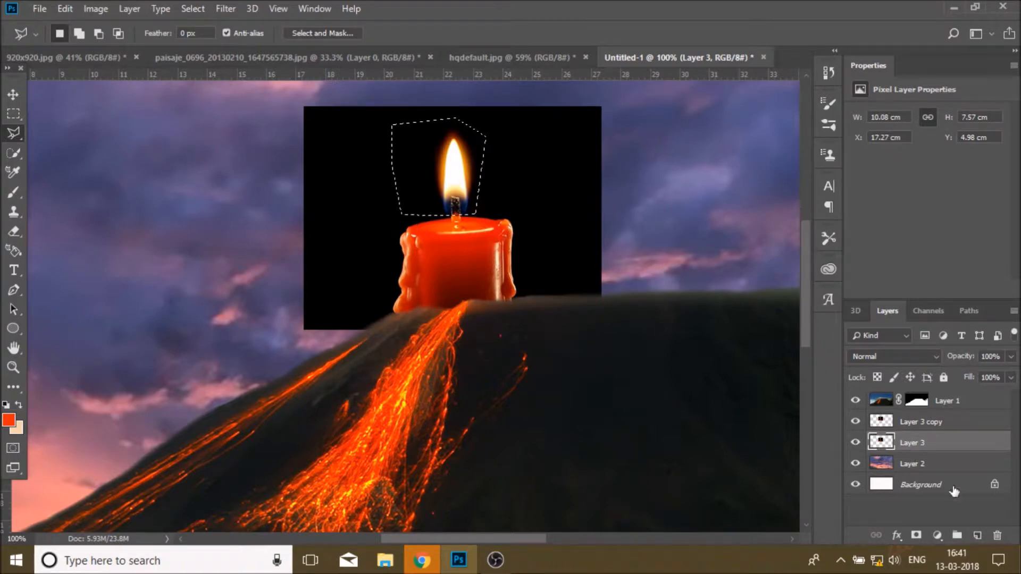
Step: Mask the original candle layer to the flame selection, then give the candle copy layer the inverted flame mask
{"action": "left_click", "coordinate": [922, 533]}
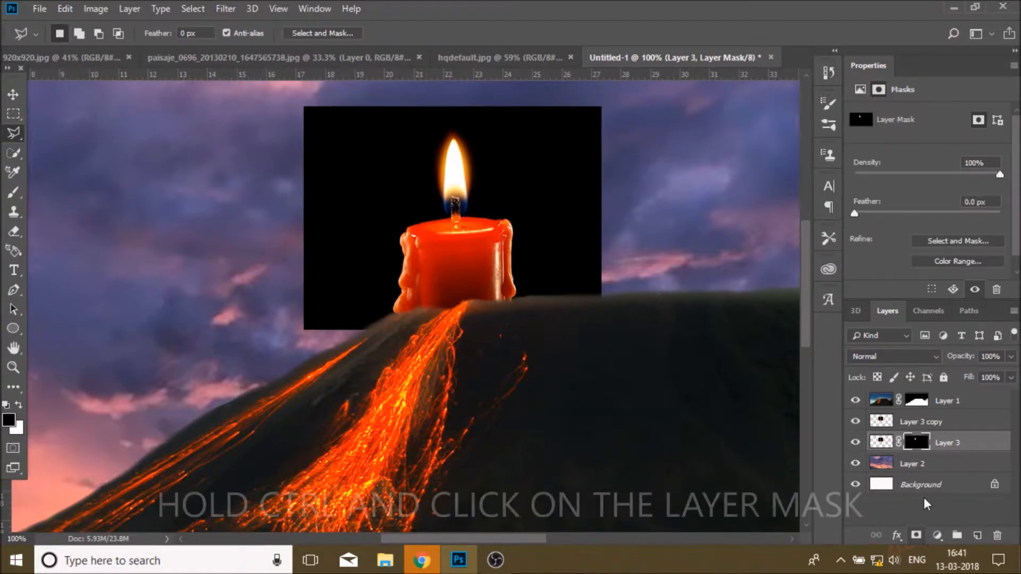
{"action": "left_click", "coordinate": [915, 445], "text": "ctrl"}
{"action": "right_click", "coordinate": [503, 173]}
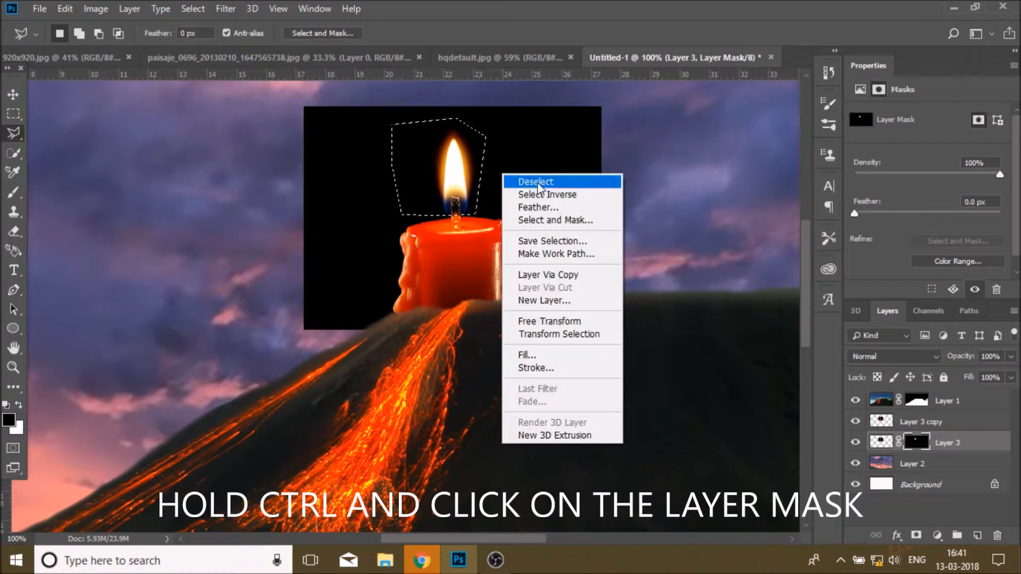
{"action": "left_click", "coordinate": [547, 194]}
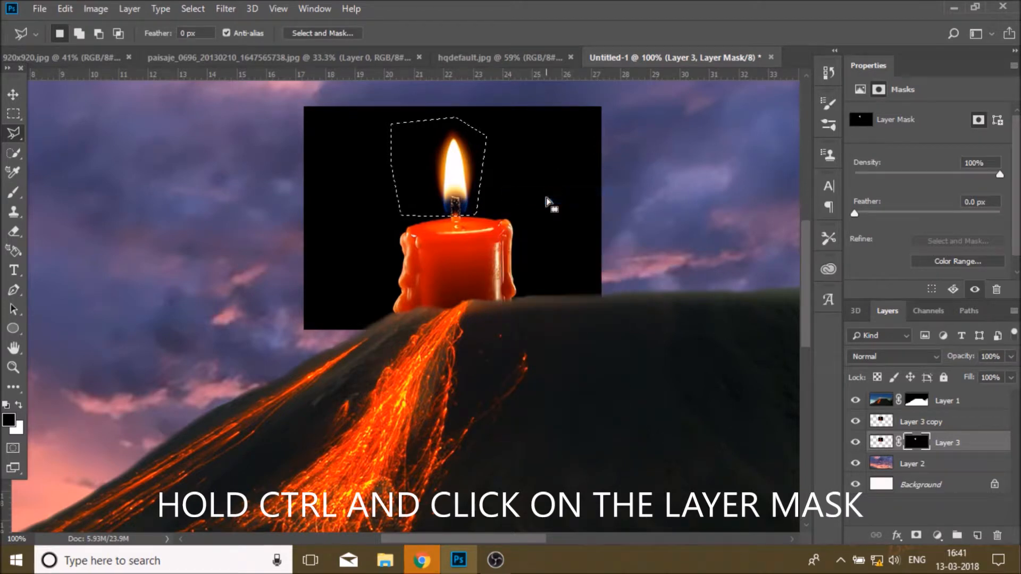
{"action": "left_click", "coordinate": [922, 423]}
{"action": "left_click", "coordinate": [916, 535]}
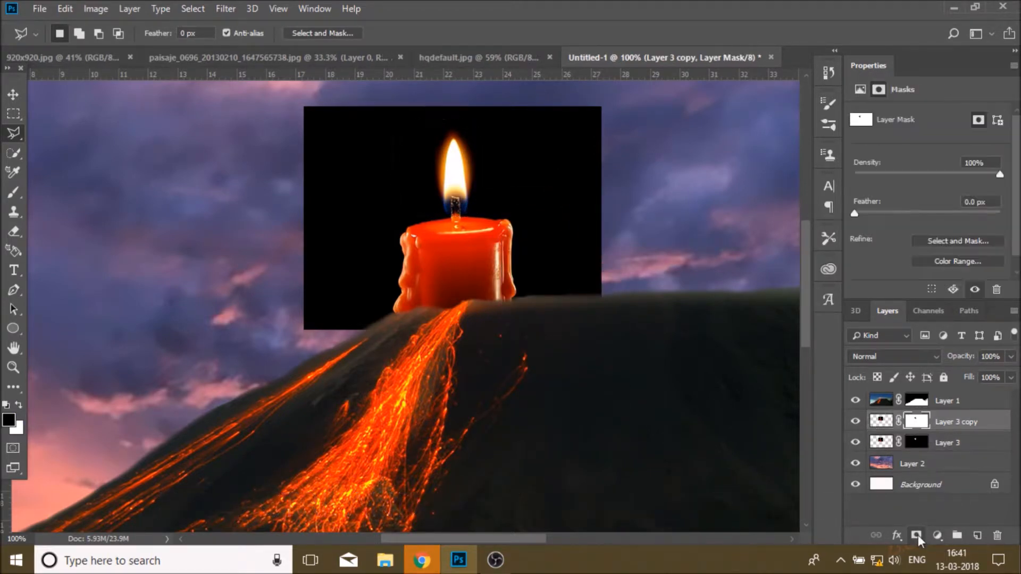
Step: Set the original candle layer's blend mode to Screen
{"action": "left_click", "coordinate": [960, 446]}
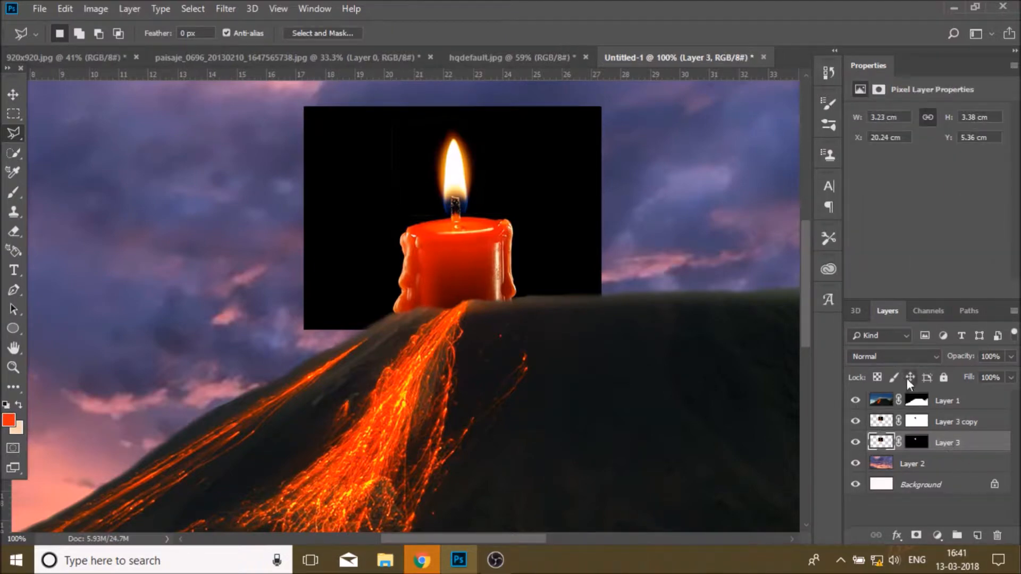
{"action": "left_click", "coordinate": [909, 357]}
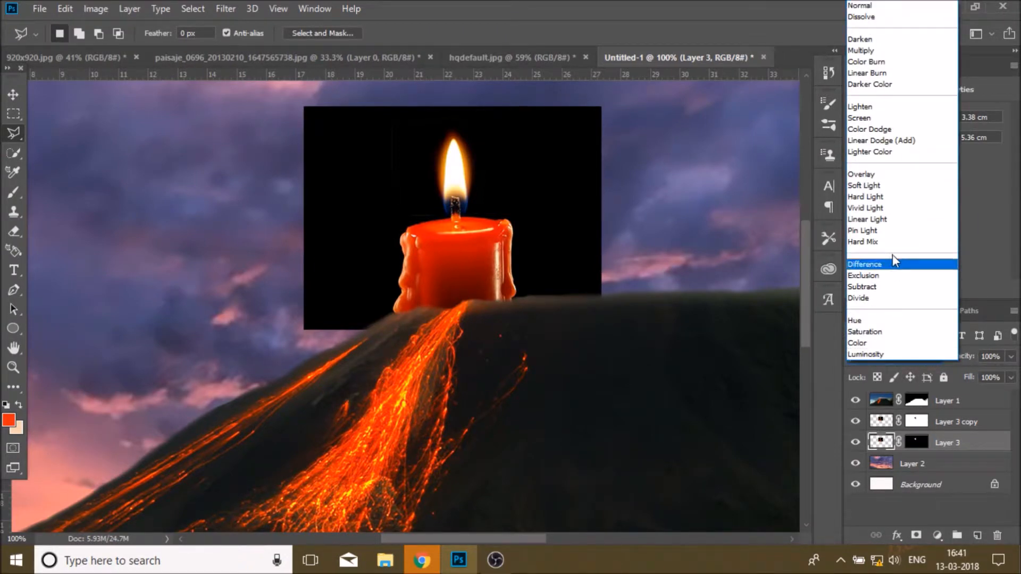
{"action": "left_click", "coordinate": [872, 118]}
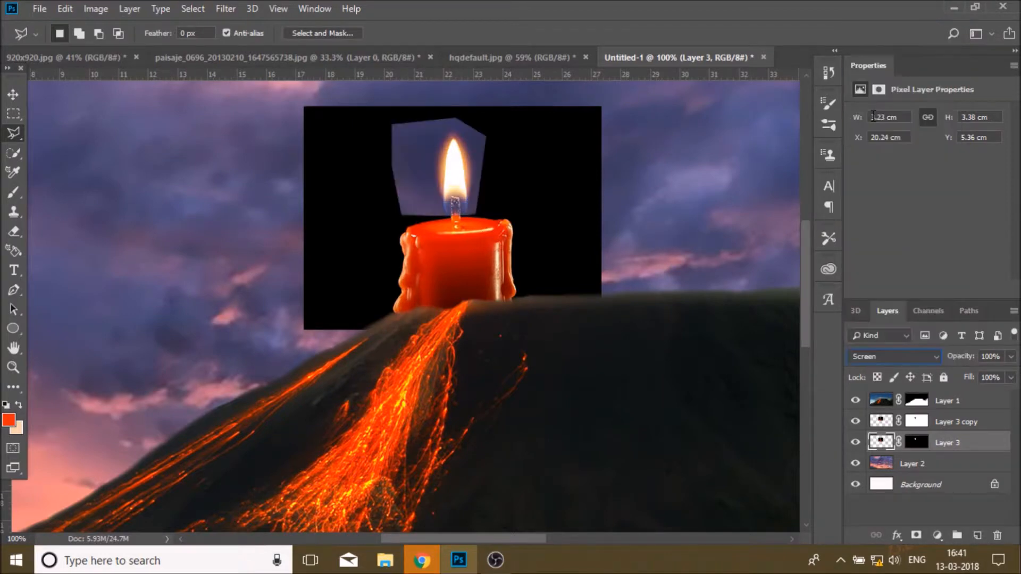
Step: Delete the black background from the candle copy layer with the Magic Wand Tool, then deselect
{"action": "key", "text": "alt+bracketright"}
{"action": "right_click", "coordinate": [17, 154]}
{"action": "left_click", "coordinate": [79, 172]}
{"action": "left_click", "coordinate": [314, 255]}
{"action": "key", "text": "Delete"}
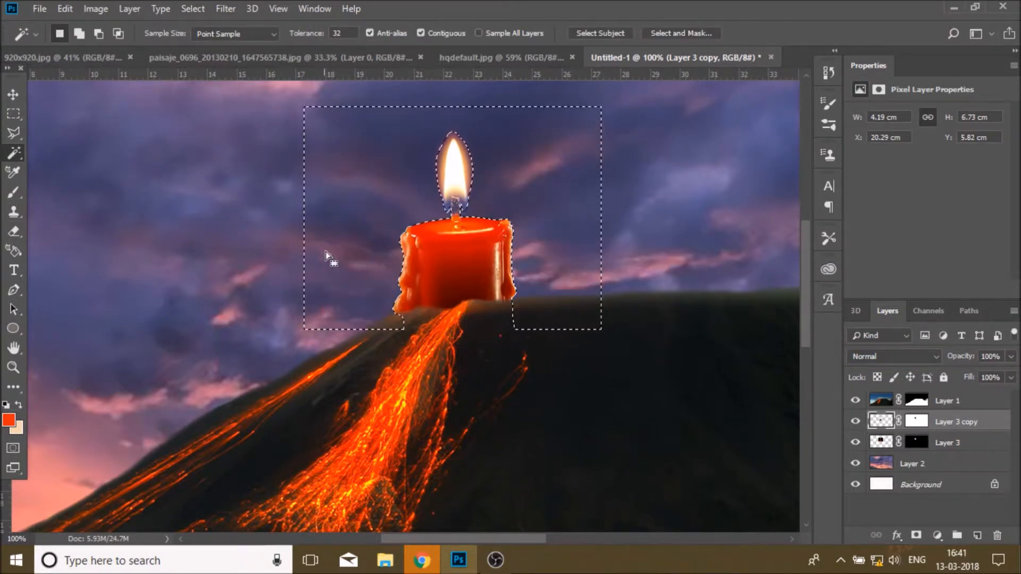
{"action": "right_click", "coordinate": [491, 196]}
{"action": "left_click", "coordinate": [518, 392]}
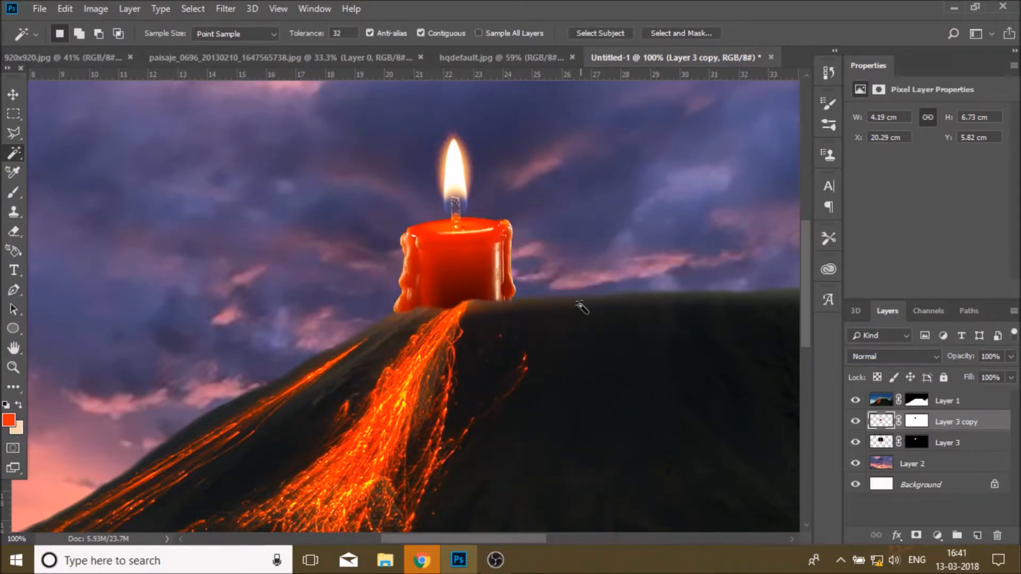
Step: Zoom in on the candle top and paint on the candle copy's mask along the candle edge with a 7 px soft brush
{"action": "left_click", "coordinate": [916, 421]}
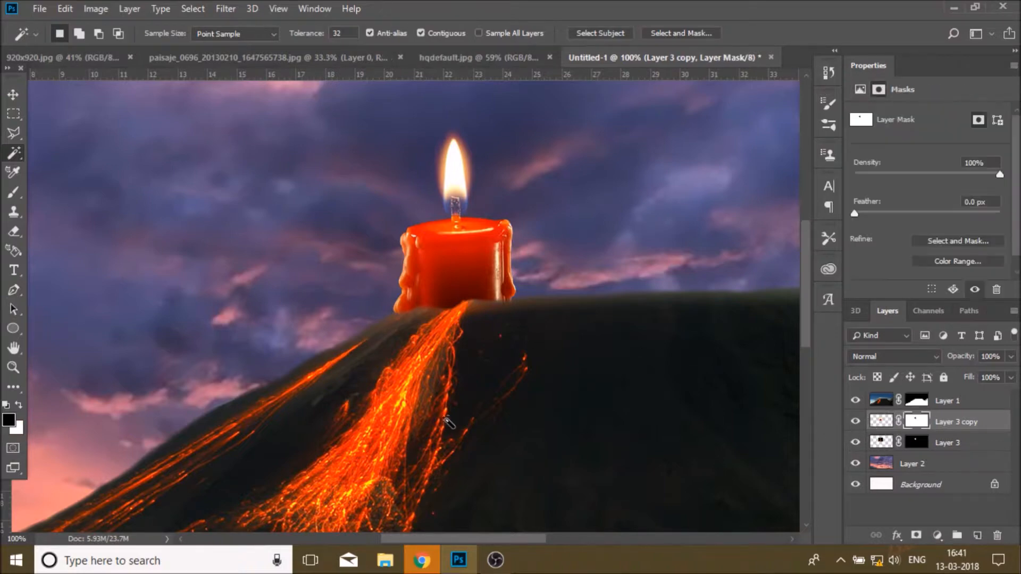
{"action": "key", "text": "z"}
{"action": "left_click", "coordinate": [365, 296]}
{"action": "left_click", "coordinate": [510, 290]}
{"action": "left_click", "coordinate": [662, 265]}
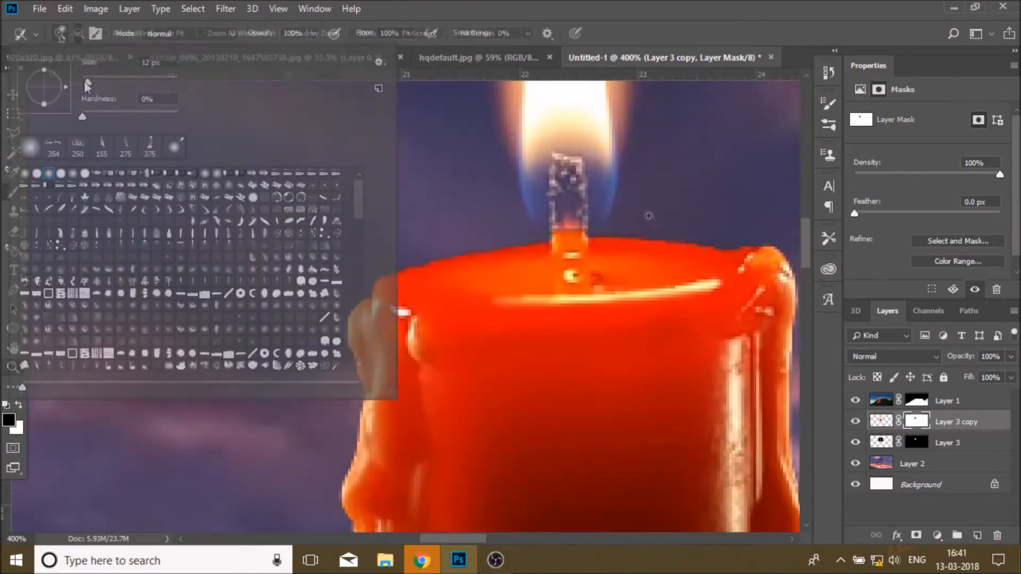
{"action": "left_click", "coordinate": [666, 56]}
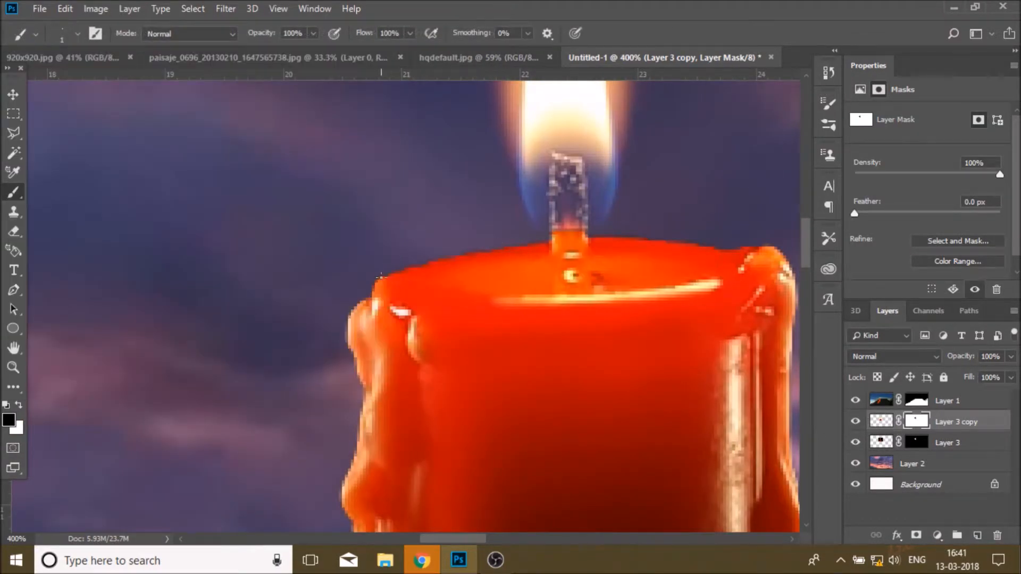
{"action": "left_click", "coordinate": [16, 373]}
{"action": "left_click", "coordinate": [396, 295]}
{"action": "left_click", "coordinate": [492, 261]}
{"action": "left_click", "coordinate": [454, 262]}
{"action": "left_click", "coordinate": [15, 198]}
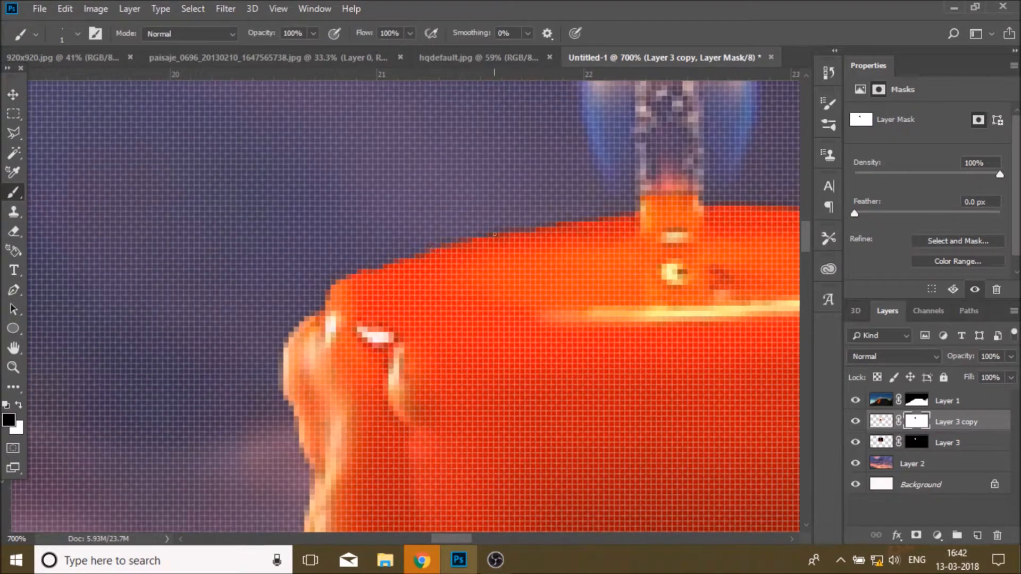
{"action": "left_click", "coordinate": [77, 35]}
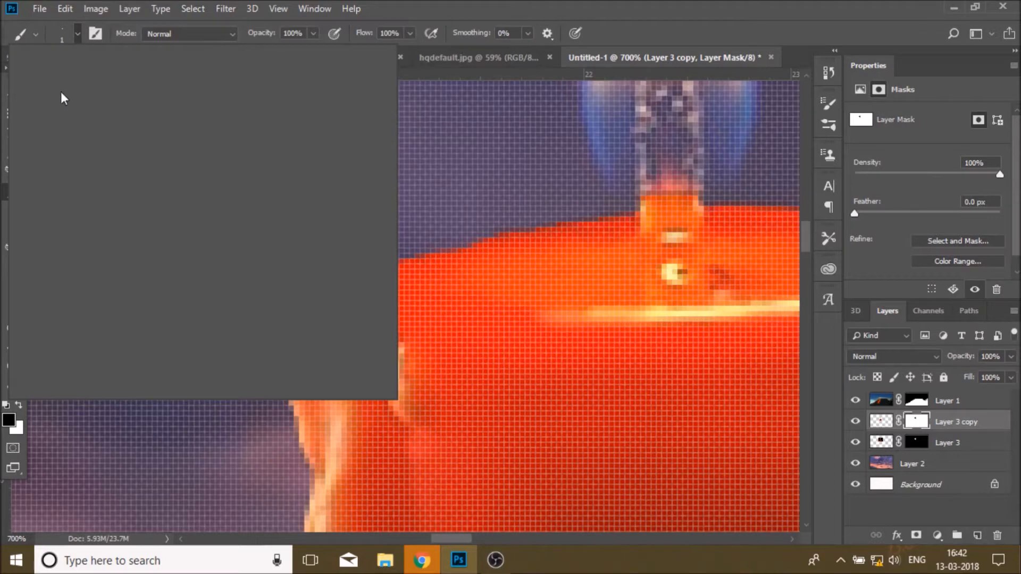
{"action": "key", "text": "Return"}
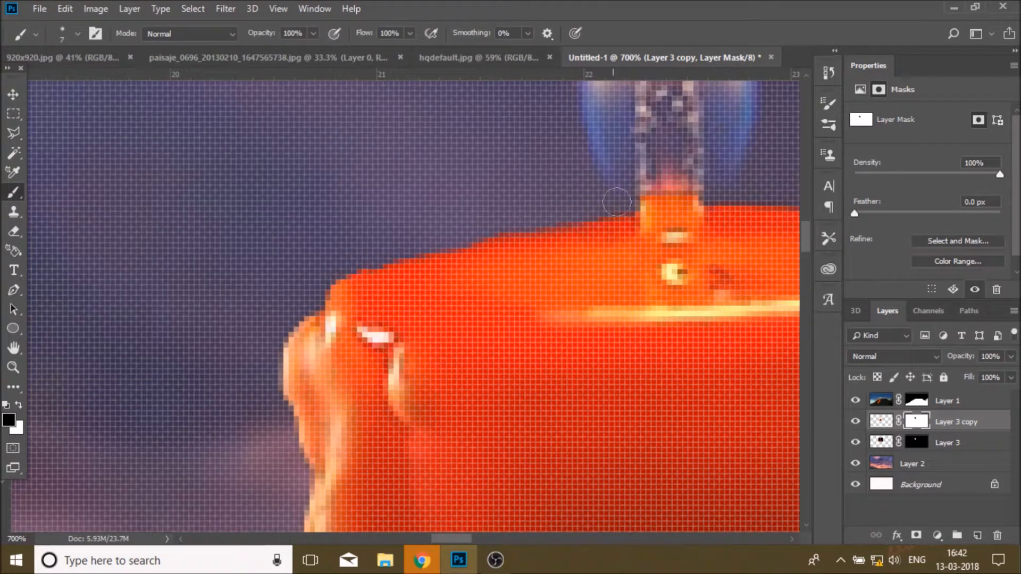
{"action": "scroll", "coordinate": [309, 282], "scroll_direction": "down", "scroll_amount": 3}
{"action": "left_click_drag", "start_coordinate": [458, 539], "coordinate": [486, 541]}
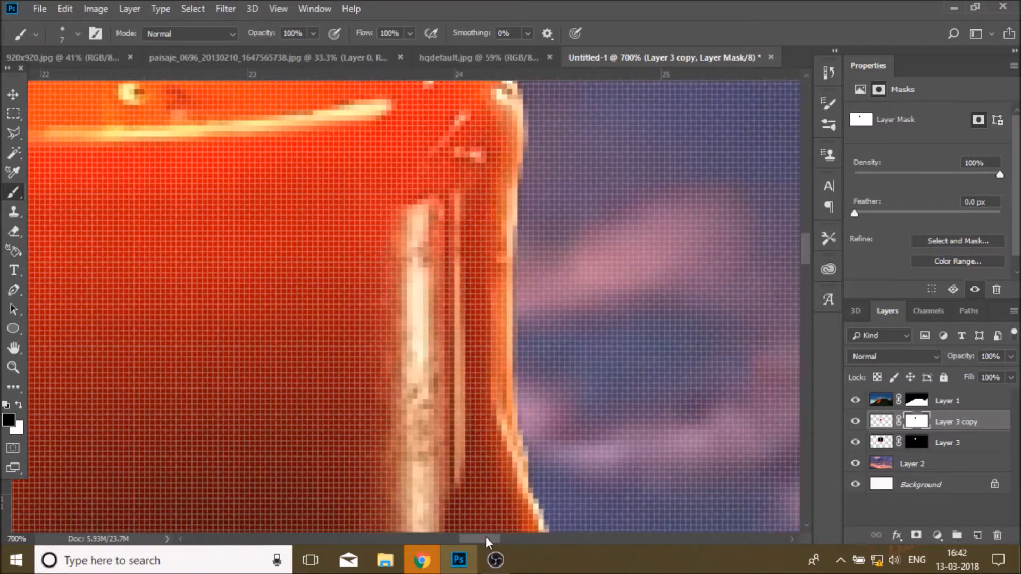
{"action": "scroll", "coordinate": [381, 413], "scroll_direction": "up", "scroll_amount": 3}
{"action": "mouse_move", "coordinate": [247, 219]}
{"action": "left_mouse_down"}
{"action": "mouse_move", "coordinate": [509, 245]}
{"action": "mouse_move", "coordinate": [541, 343]}
{"action": "mouse_move", "coordinate": [530, 432]}
{"action": "left_mouse_up"}
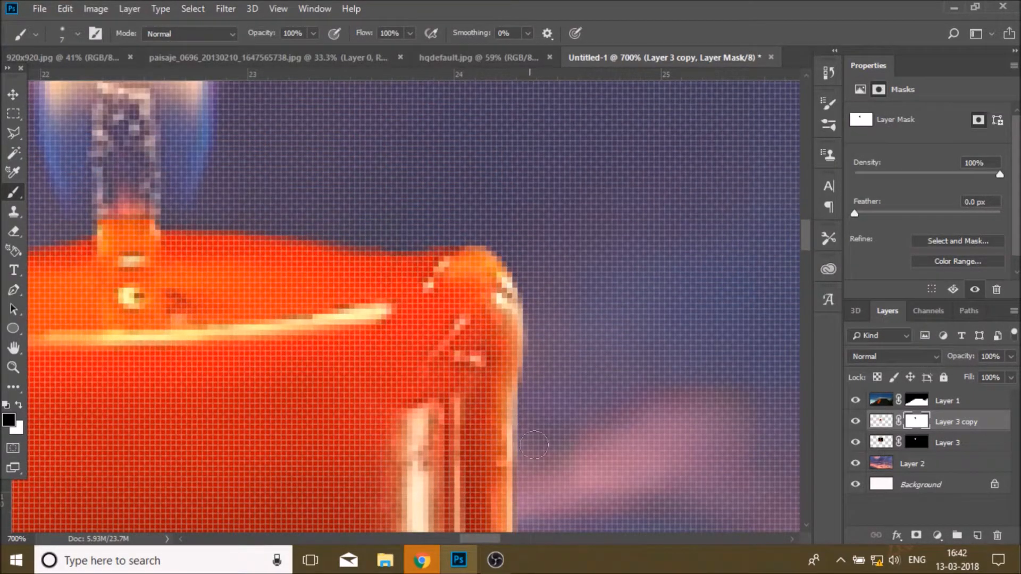
{"action": "left_click", "coordinate": [13, 370]}
{"action": "left_click", "coordinate": [418, 35]}
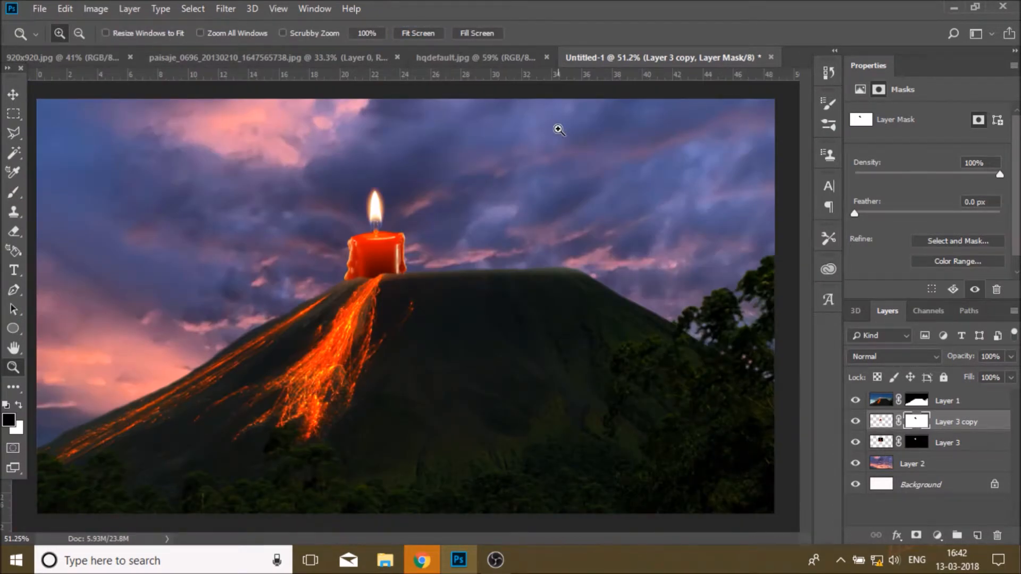
Step: Create a new empty layer at the top of the stack and zoom in on the candle
{"action": "left_click", "coordinate": [855, 421]}
{"action": "left_click", "coordinate": [855, 422]}
{"action": "left_click", "coordinate": [881, 421]}
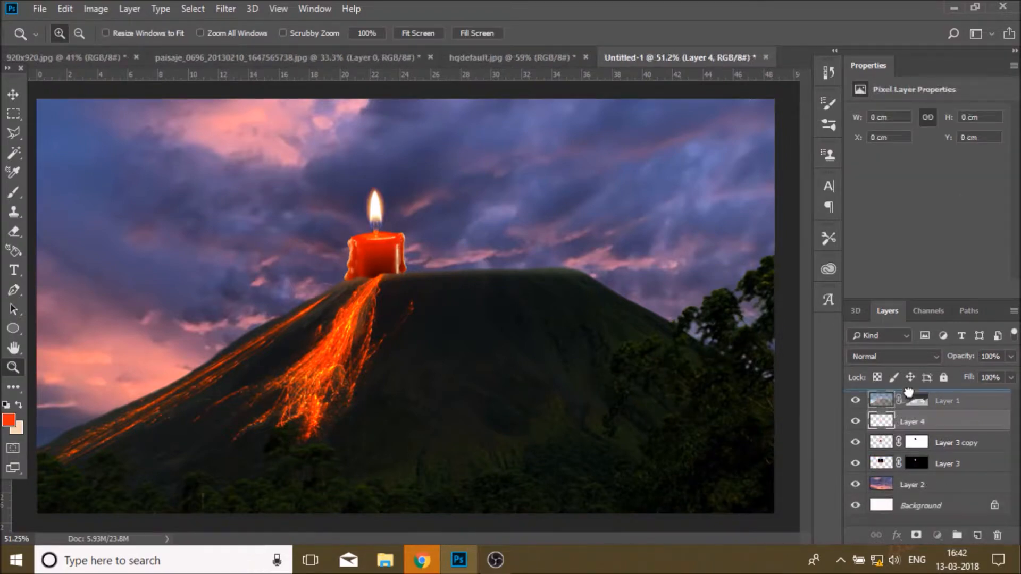
{"action": "key", "text": "ctrl+shift+alt+n"}
{"action": "left_click", "coordinate": [327, 236]}
{"action": "left_click", "coordinate": [327, 236]}
{"action": "left_click", "coordinate": [327, 236]}
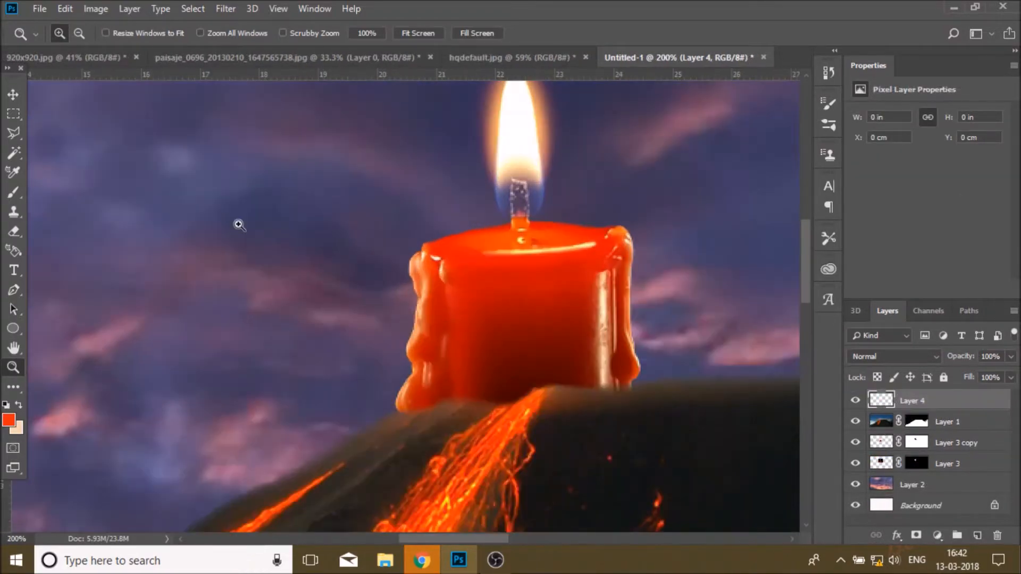
Step: Choose the 375 waterfall brush preset and sample the lava's orange as the foreground colour
{"action": "left_click", "coordinate": [15, 195]}
{"action": "left_click", "coordinate": [78, 34]}
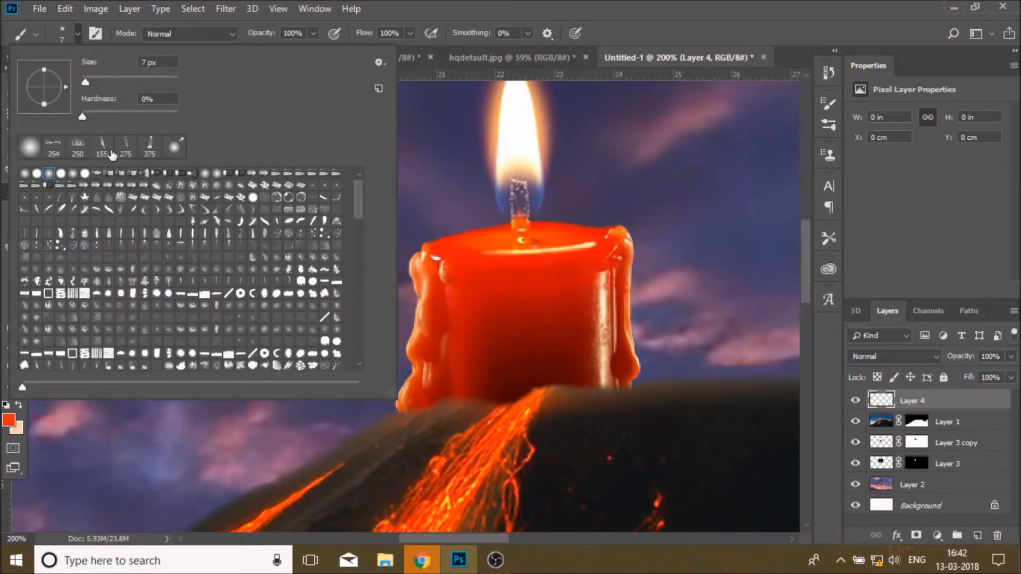
{"action": "left_click", "coordinate": [149, 145]}
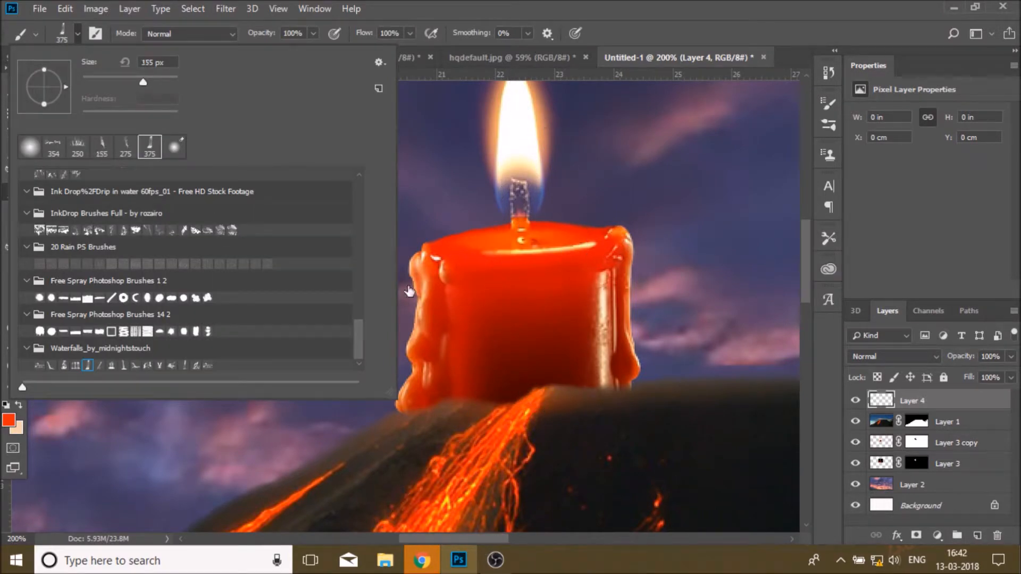
{"action": "left_click", "coordinate": [148, 150]}
{"action": "left_click", "coordinate": [9, 420]}
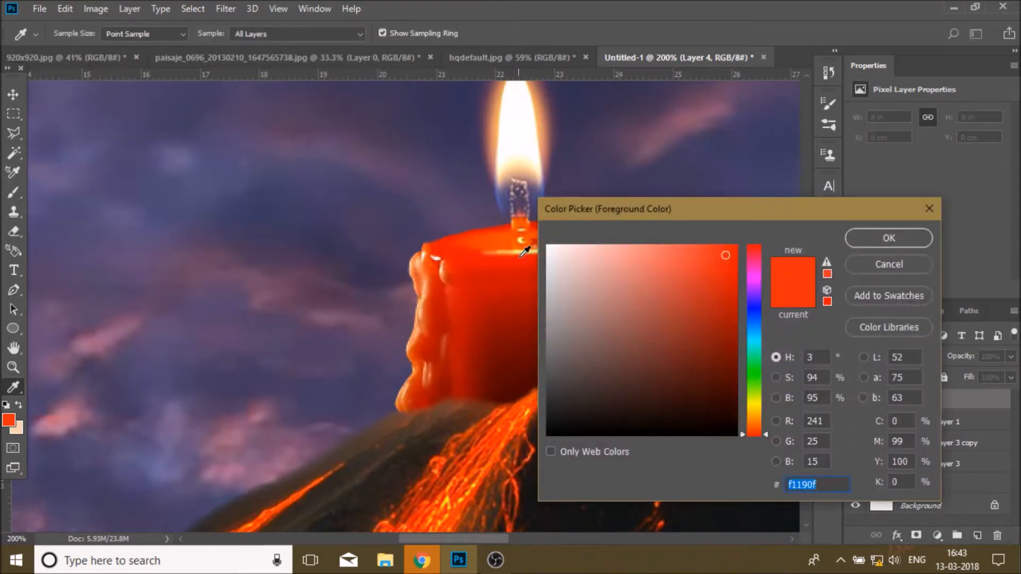
{"action": "left_click", "coordinate": [482, 449]}
{"action": "left_click", "coordinate": [898, 242]}
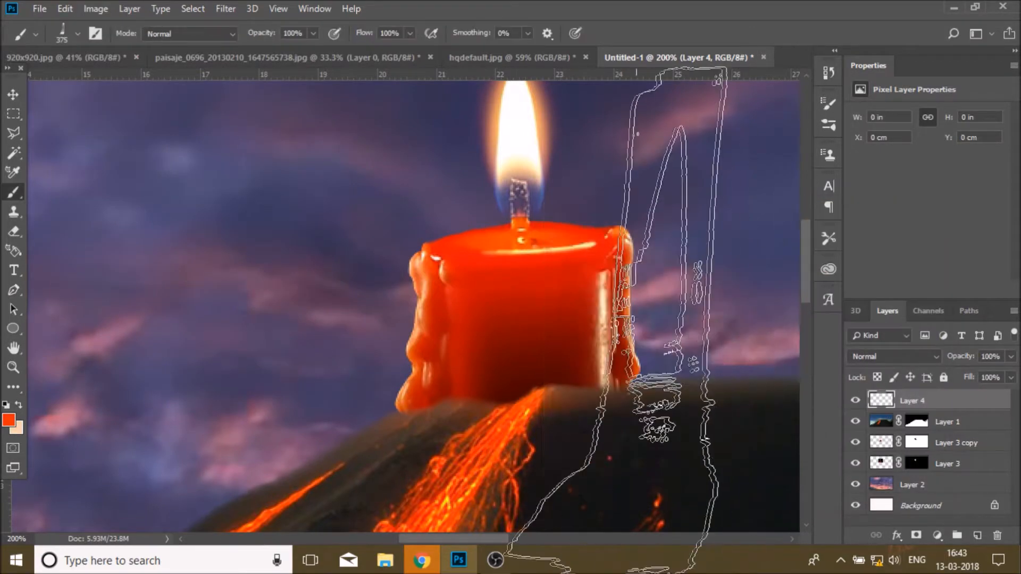
Step: Stamp the waterfall brush on the new layer and transform it to about 36% size, rotated -6.52°, running down the candle
{"action": "left_click", "coordinate": [496, 301]}
{"action": "scroll", "coordinate": [726, 295], "scroll_direction": "up", "scroll_amount": 3}
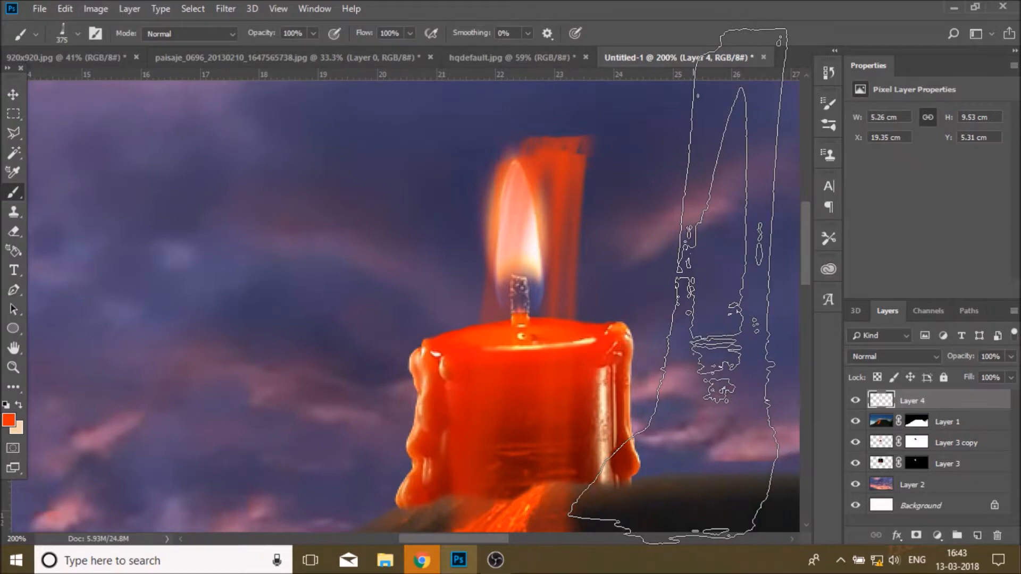
{"action": "key", "text": "ctrl+t"}
{"action": "left_click_drag", "start_coordinate": [655, 117], "coordinate": [549, 295]}
{"action": "left_click_drag", "start_coordinate": [511, 413], "coordinate": [526, 446]}
{"action": "left_click_drag", "start_coordinate": [602, 332], "coordinate": [592, 323]}
{"action": "mouse_move", "coordinate": [537, 451]}
{"action": "left_mouse_down"}
{"action": "mouse_move", "coordinate": [556, 445]}
{"action": "mouse_move", "coordinate": [539, 449]}
{"action": "mouse_move", "coordinate": [550, 452]}
{"action": "left_mouse_up"}
{"action": "left_click", "coordinate": [676, 33]}
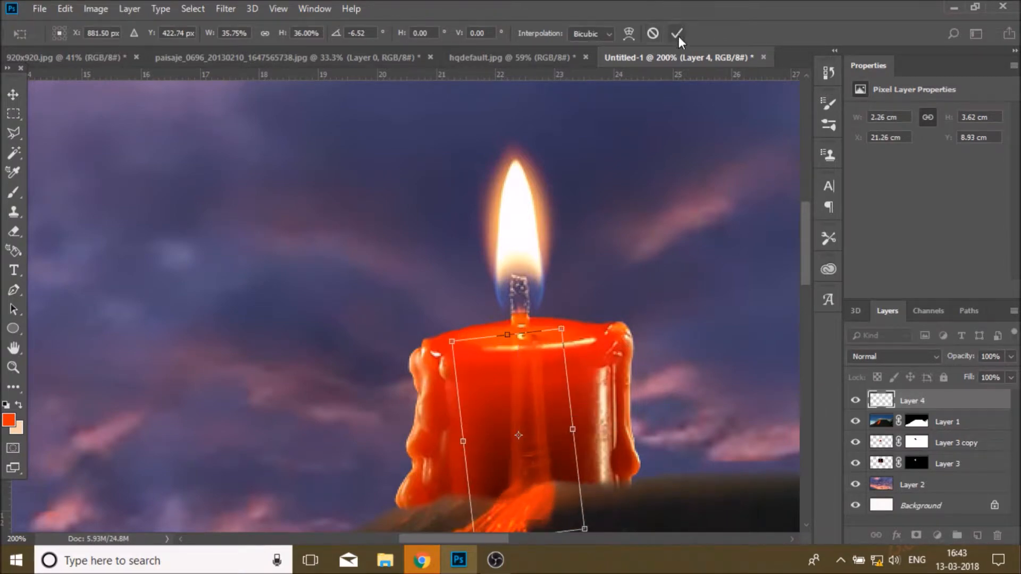
Step: Stamp a second waterfall mark beside the candle, then undo it
{"action": "key", "text": "b"}
{"action": "scroll", "coordinate": [691, 250], "scroll_direction": "down", "scroll_amount": 2}
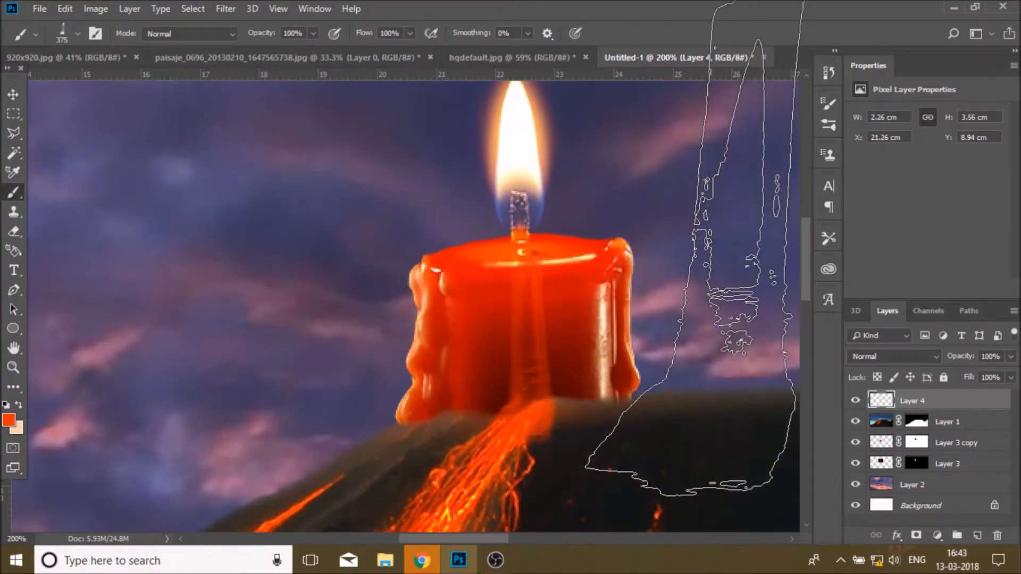
{"action": "left_click", "coordinate": [550, 290]}
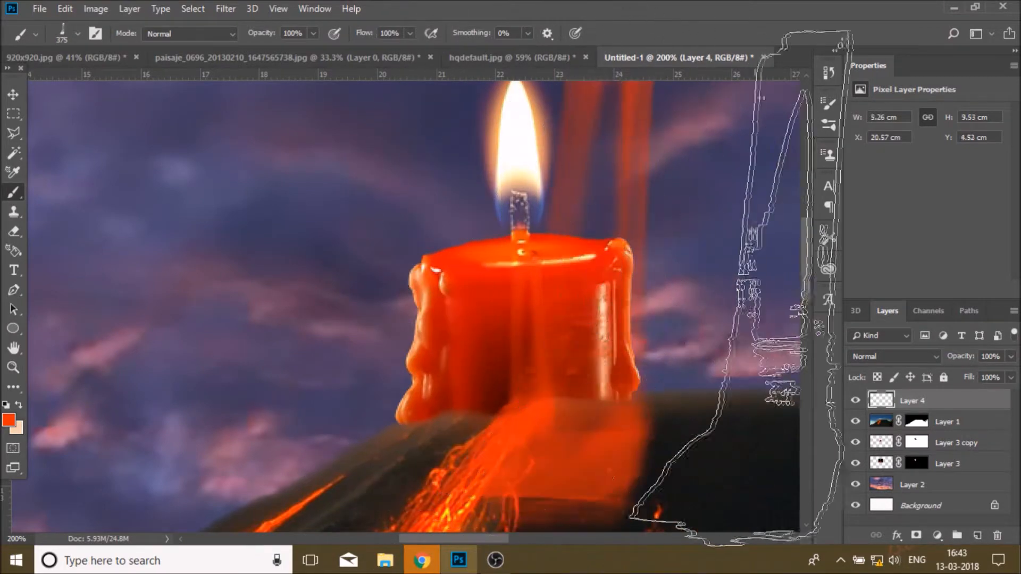
{"action": "left_click", "coordinate": [65, 9]}
{"action": "left_click", "coordinate": [85, 19]}
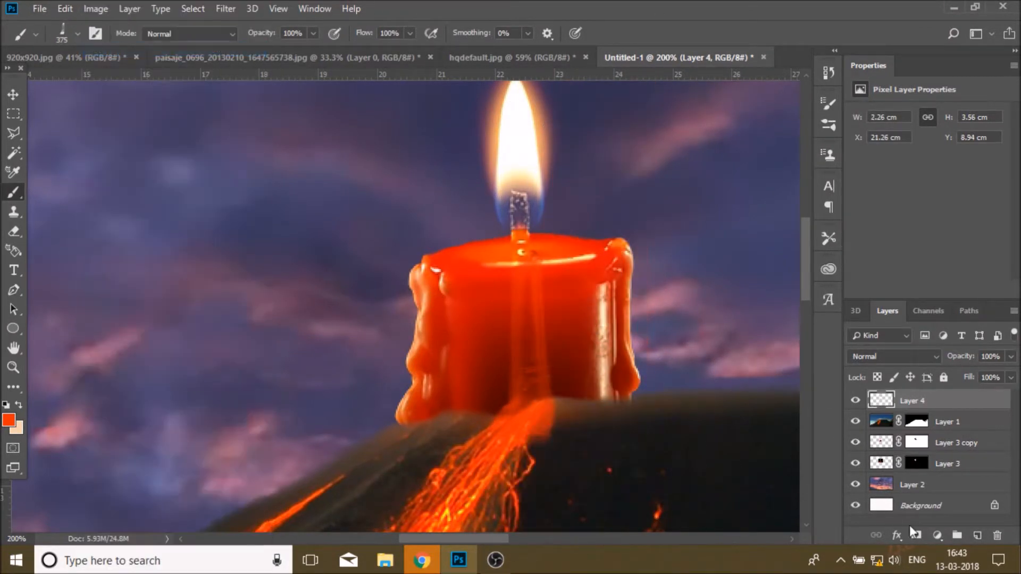
{"action": "left_click", "coordinate": [976, 536]}
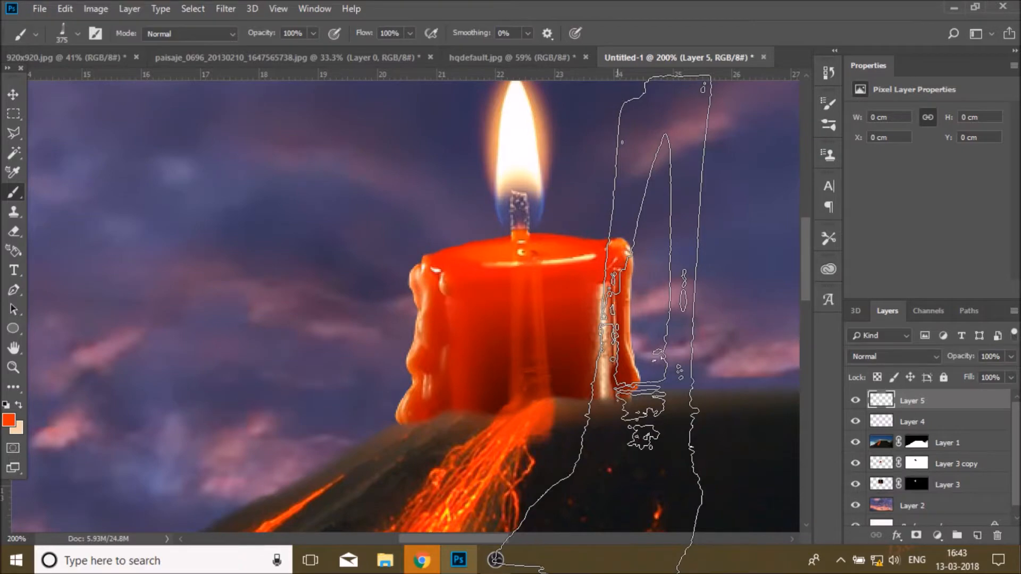
{"action": "left_click", "coordinate": [65, 9]}
{"action": "left_click", "coordinate": [112, 50]}
Step: Duplicate the waterfall layer and nudge the copy slightly left
{"action": "left_click_drag", "start_coordinate": [978, 401], "coordinate": [977, 533]}
{"action": "left_click", "coordinate": [13, 95]}
{"action": "left_click_drag", "start_coordinate": [542, 379], "coordinate": [526, 378]}
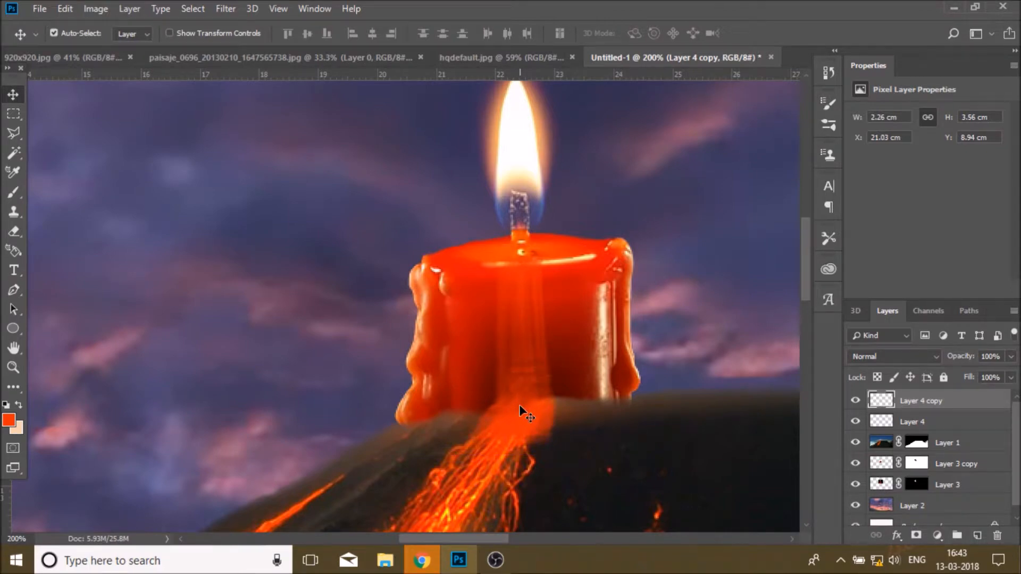
Step: Merge the two waterfall layers into one
{"action": "left_click", "coordinate": [938, 424], "text": "shift"}
{"action": "right_click", "coordinate": [953, 407]}
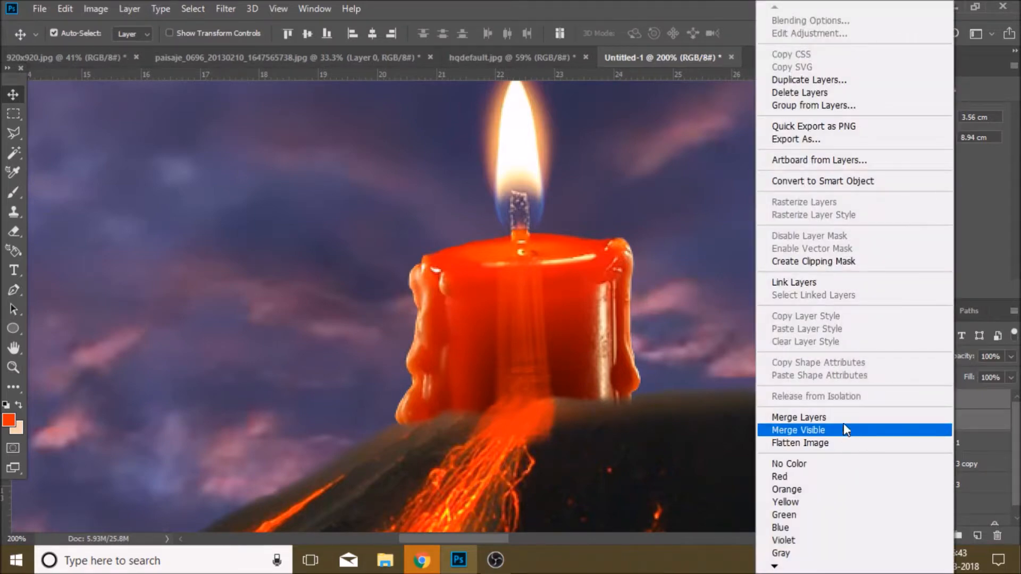
{"action": "left_click", "coordinate": [786, 417]}
Step: Choose the 250 branch brush preset and add a new empty layer
{"action": "left_click", "coordinate": [15, 193]}
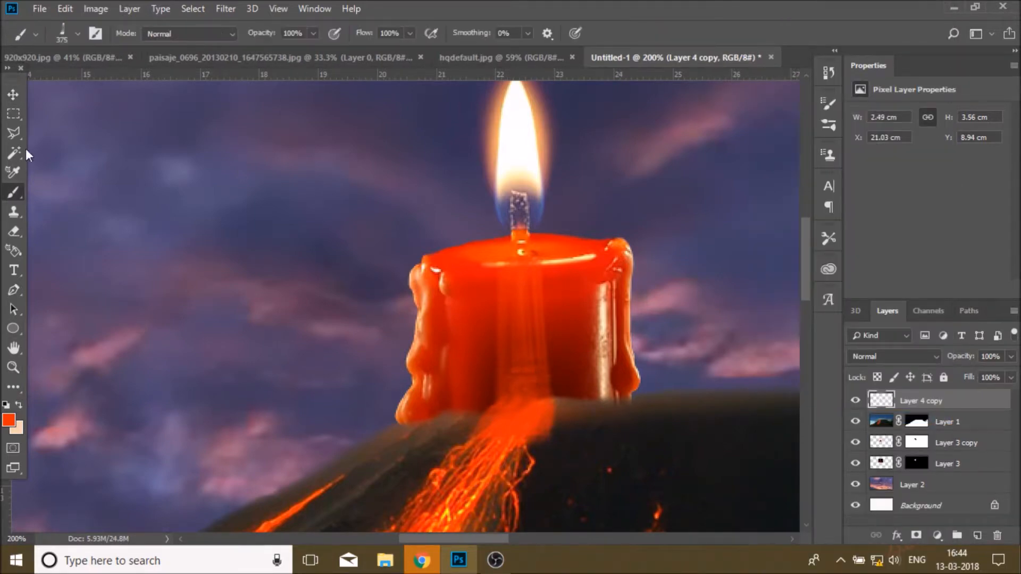
{"action": "left_click", "coordinate": [78, 34]}
{"action": "left_click", "coordinate": [101, 151]}
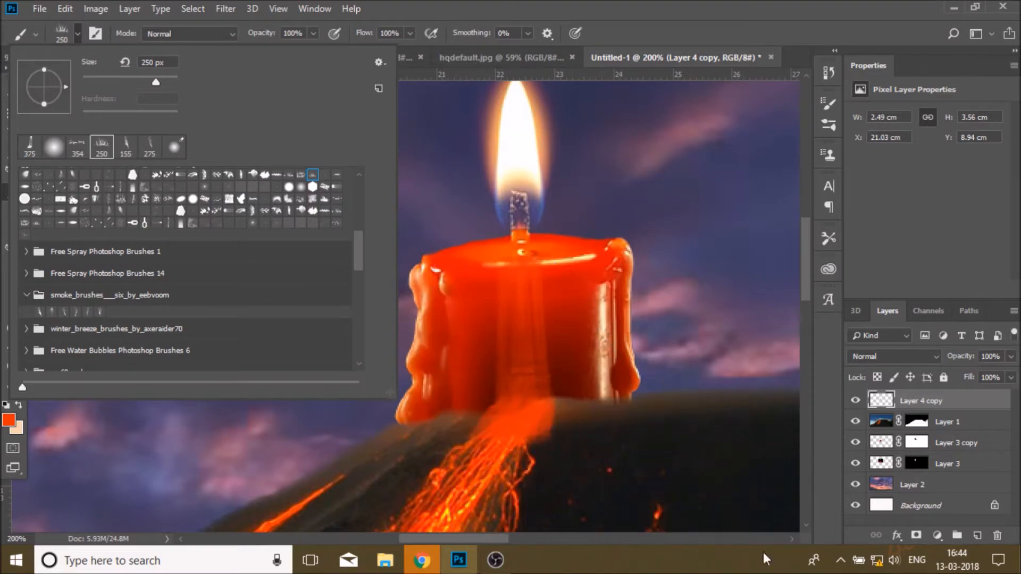
{"action": "left_click", "coordinate": [977, 535]}
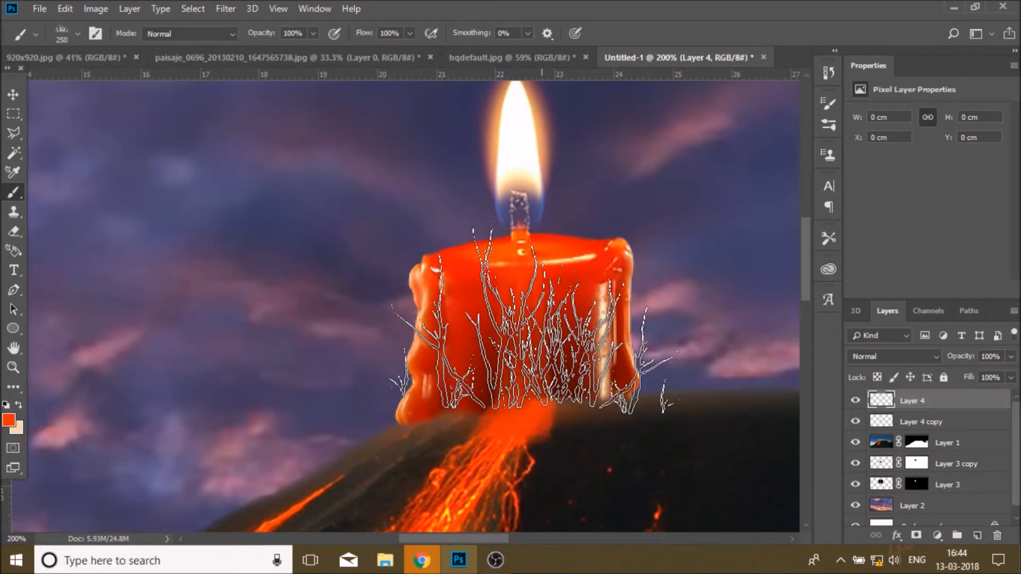
Step: Sample a bright yellow from the lava as the foreground colour
{"action": "left_click", "coordinate": [8, 421]}
{"action": "left_click", "coordinate": [446, 512]}
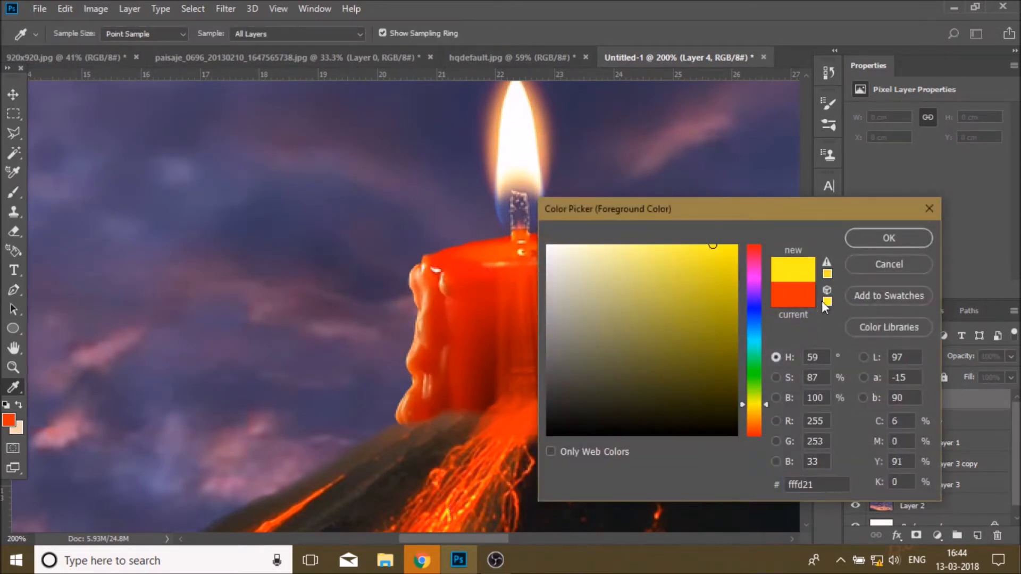
{"action": "left_click", "coordinate": [867, 236]}
Step: Fill the branch selection with the yellow, deselect, and clip the layer into the candle copy below
{"action": "key", "text": "alt+BackSpace"}
{"action": "key", "text": "ctrl+d"}
{"action": "right_click", "coordinate": [945, 401]}
{"action": "left_click", "coordinate": [811, 262]}
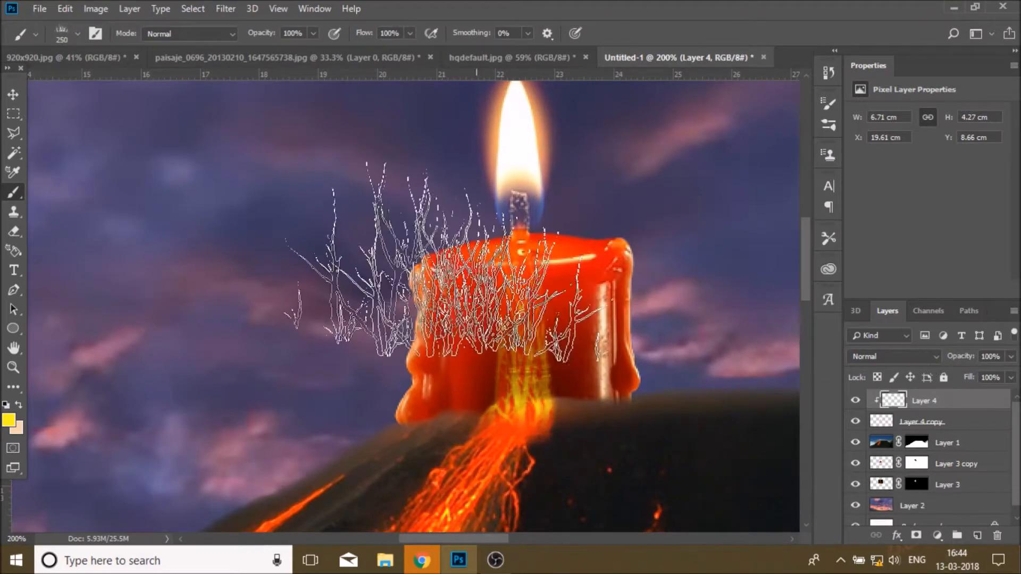
Step: Step backward three times through the history to remove the yellow fill and clipping
{"action": "left_click", "coordinate": [65, 8]}
{"action": "left_click", "coordinate": [99, 50]}
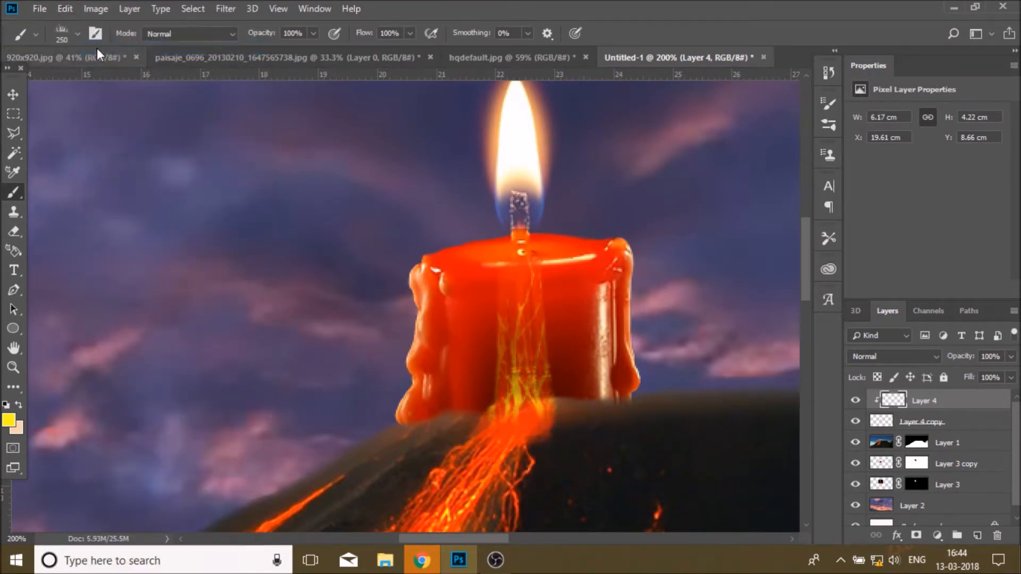
{"action": "left_click", "coordinate": [63, 8]}
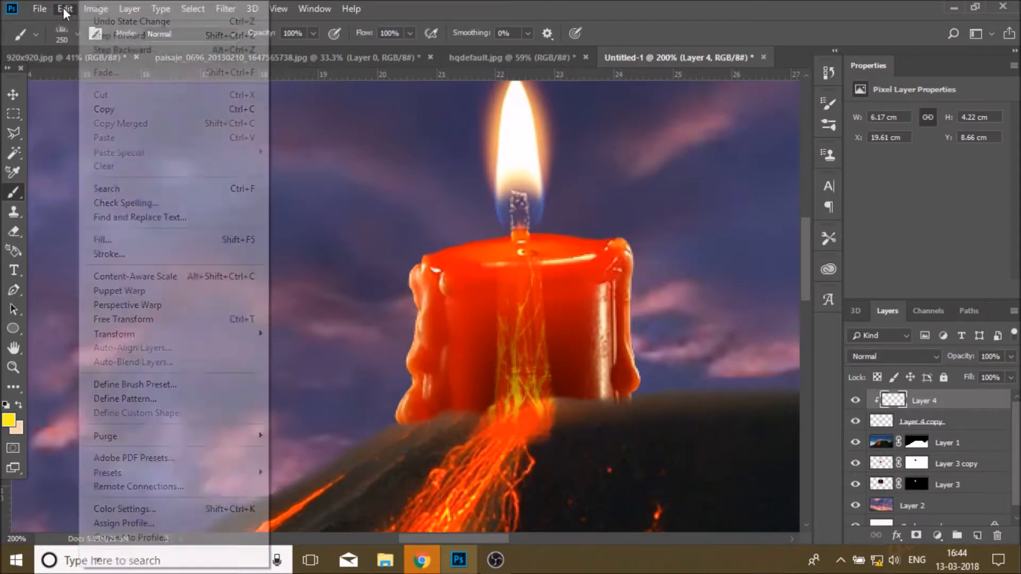
{"action": "left_click", "coordinate": [101, 45]}
{"action": "left_click", "coordinate": [67, 10]}
{"action": "left_click", "coordinate": [109, 47]}
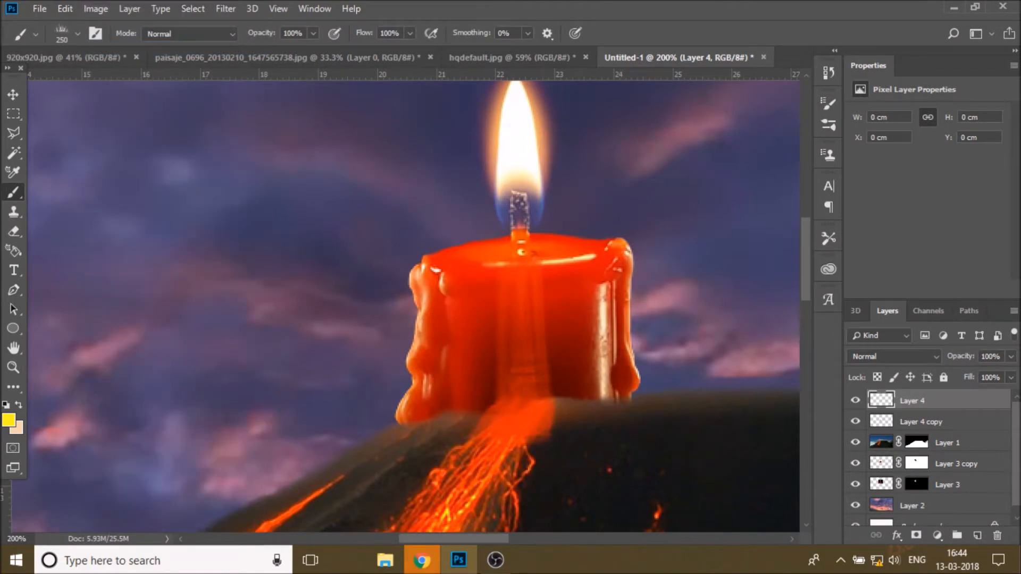
Step: Stamp the branch brush in yellow over the candle's centre and clip the layer into the candle copy
{"action": "left_click", "coordinate": [78, 33]}
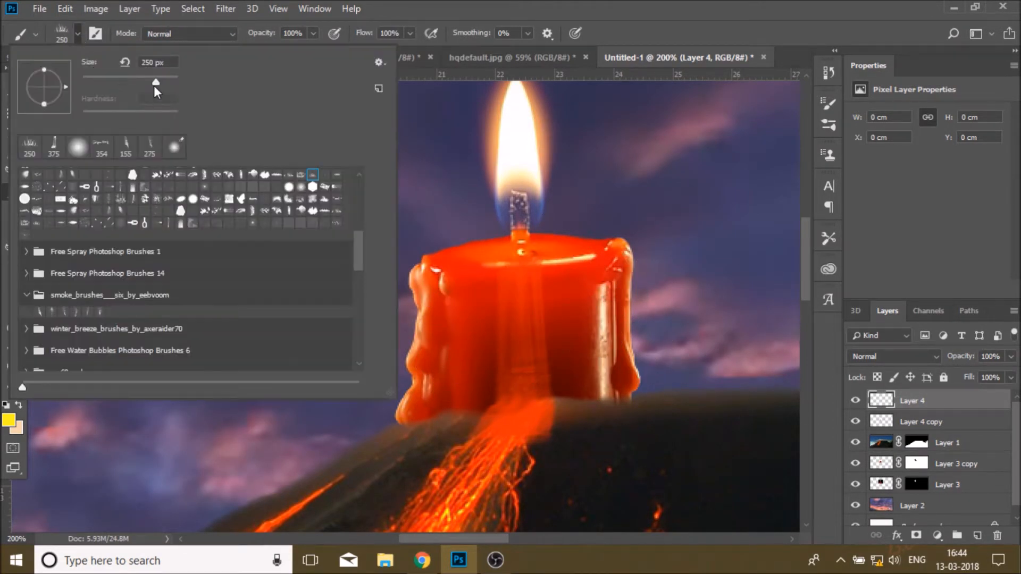
{"action": "left_click", "coordinate": [513, 314]}
{"action": "right_click", "coordinate": [934, 403]}
{"action": "left_click", "coordinate": [795, 261]}
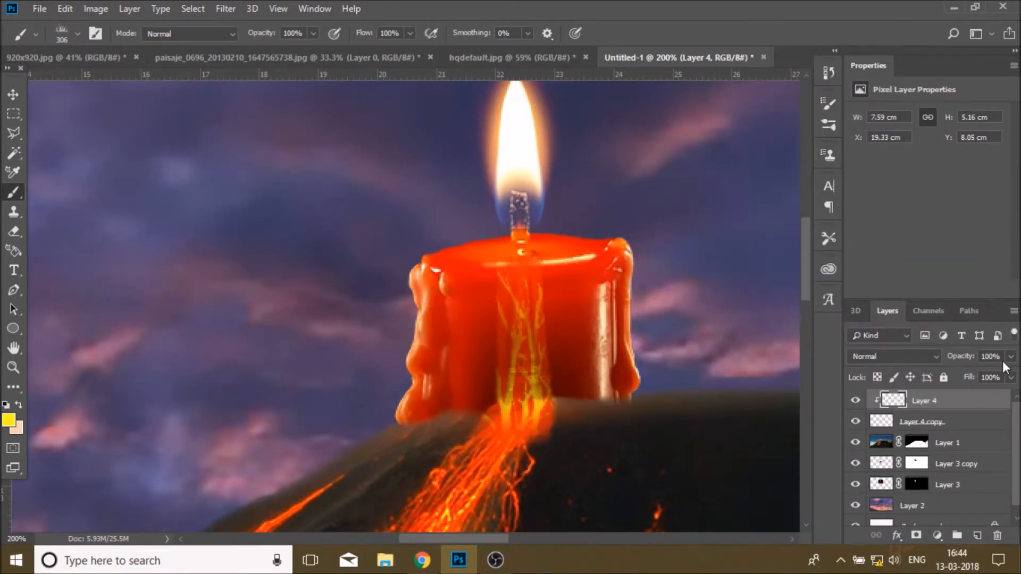
Step: Set the yellow branch layer's opacity to 30%
{"action": "left_click", "coordinate": [950, 421]}
{"action": "left_click", "coordinate": [1010, 376]}
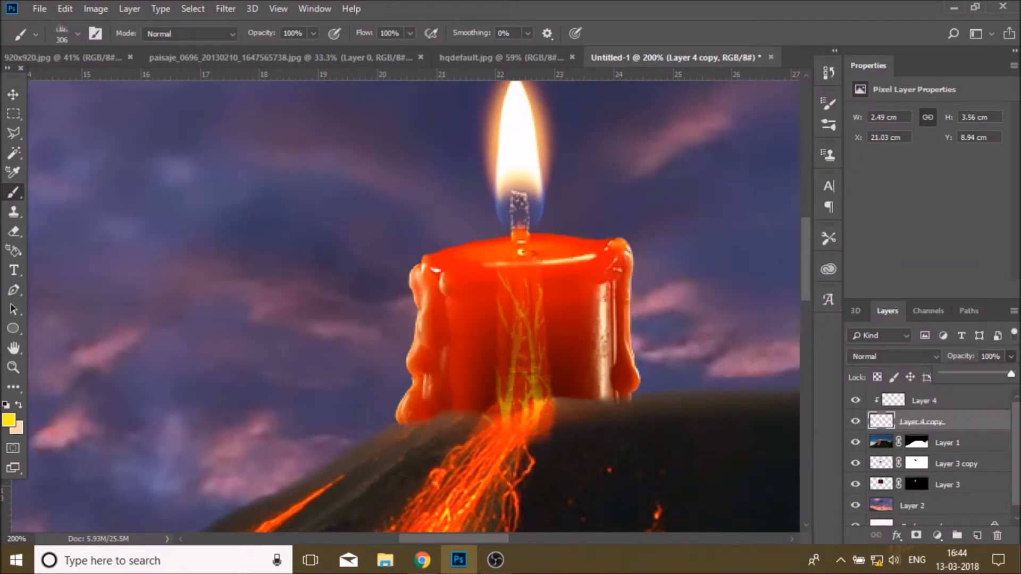
{"action": "left_click", "coordinate": [941, 400]}
{"action": "left_click", "coordinate": [1010, 356]}
{"action": "left_click_drag", "start_coordinate": [1010, 374], "coordinate": [967, 375]}
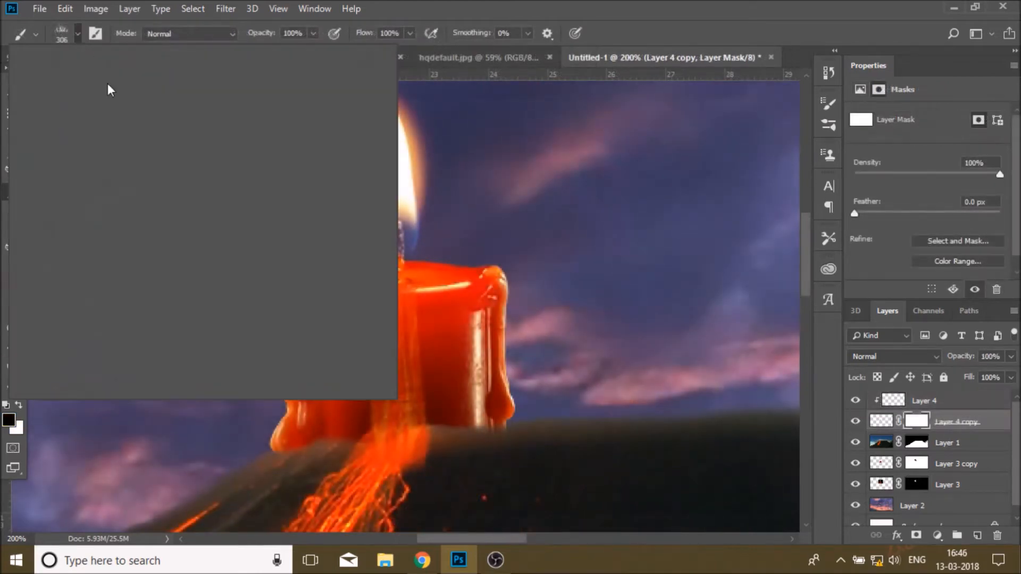
Step: Choose a 37 px soft round brush and paint on the candle copy's mask near the candle's base
{"action": "left_click", "coordinate": [102, 141]}
{"action": "left_click", "coordinate": [100, 79]}
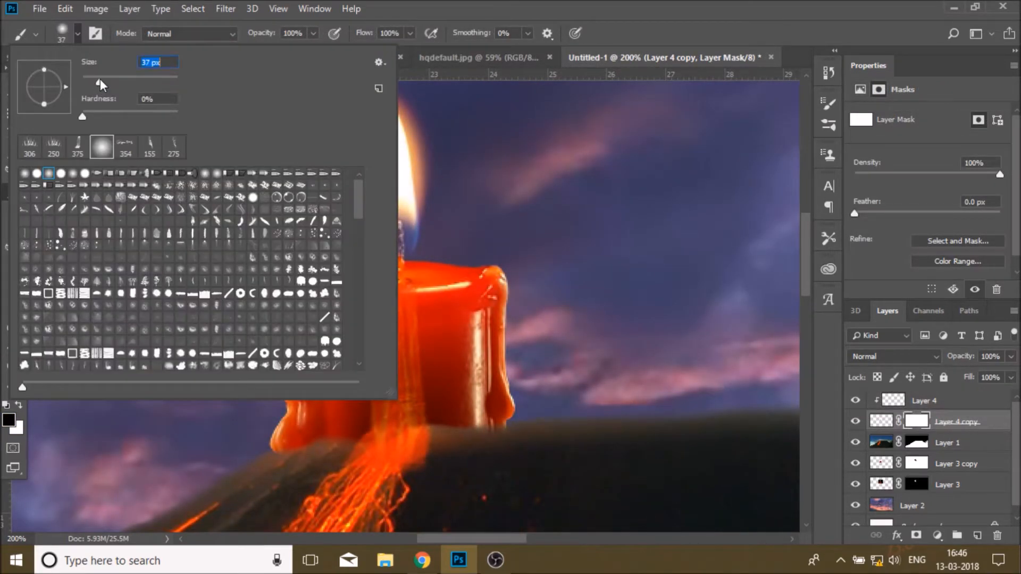
{"action": "left_click_drag", "start_coordinate": [410, 477], "coordinate": [424, 470]}
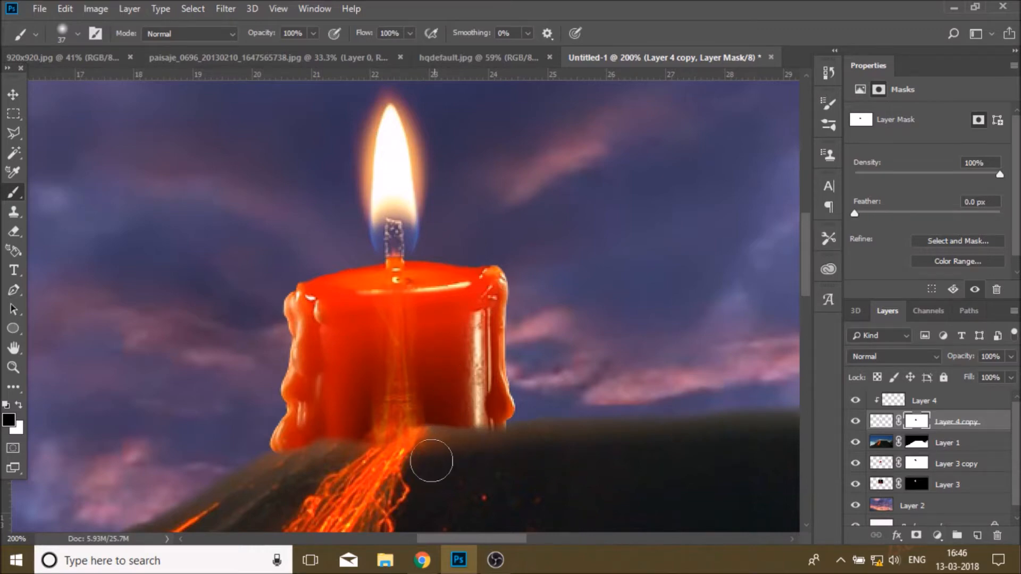
Step: Zoom in on the candle and duplicate both the yellow branch layer and the masked candle copy
{"action": "key", "text": "z"}
{"action": "left_click", "coordinate": [417, 33]}
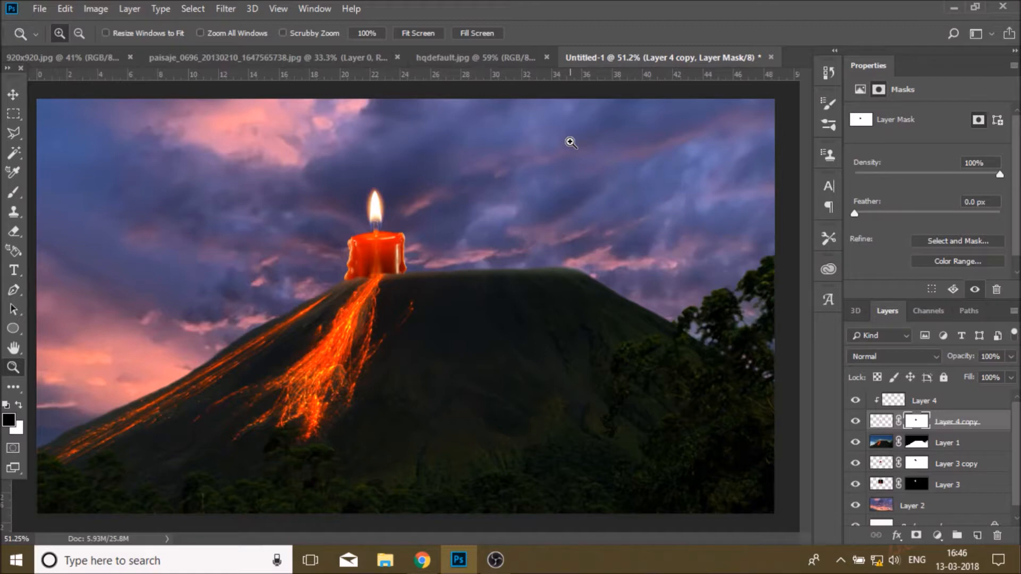
{"action": "left_click", "coordinate": [413, 250]}
{"action": "left_click", "coordinate": [413, 249]}
{"action": "left_click", "coordinate": [333, 277]}
{"action": "left_click", "coordinate": [333, 277]}
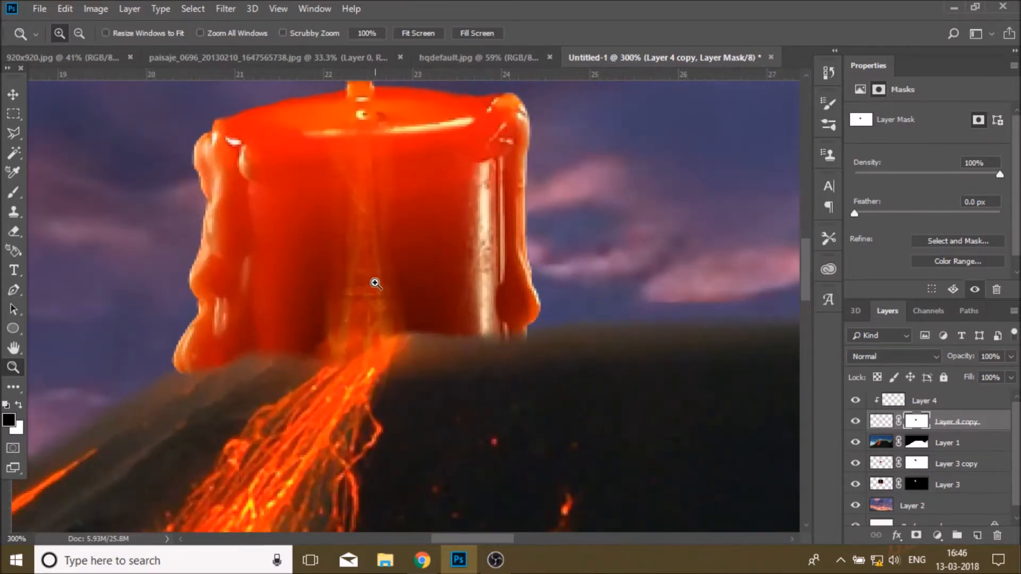
{"action": "left_click", "coordinate": [13, 192]}
{"action": "left_click", "coordinate": [19, 405]}
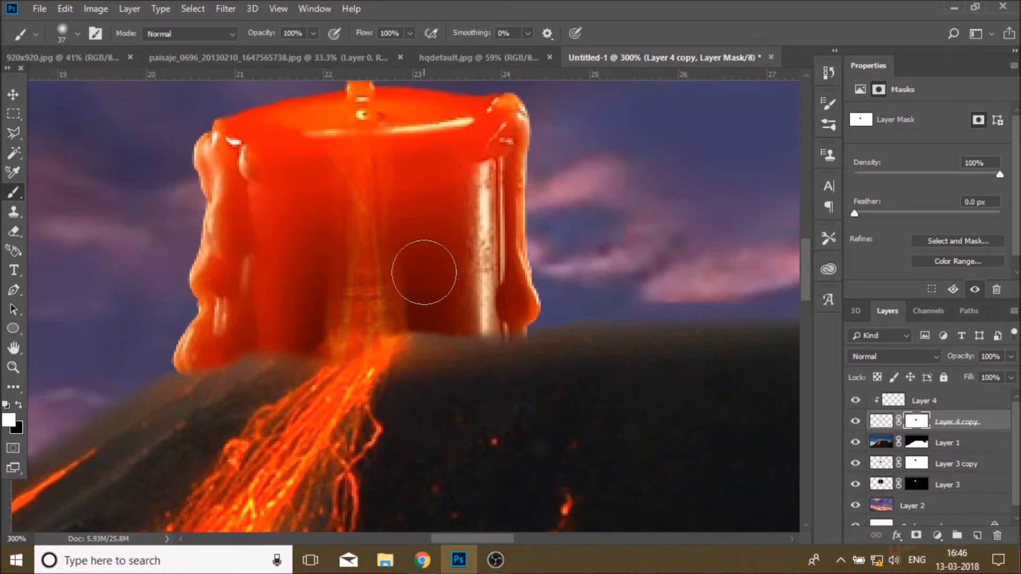
{"action": "key", "text": "x"}
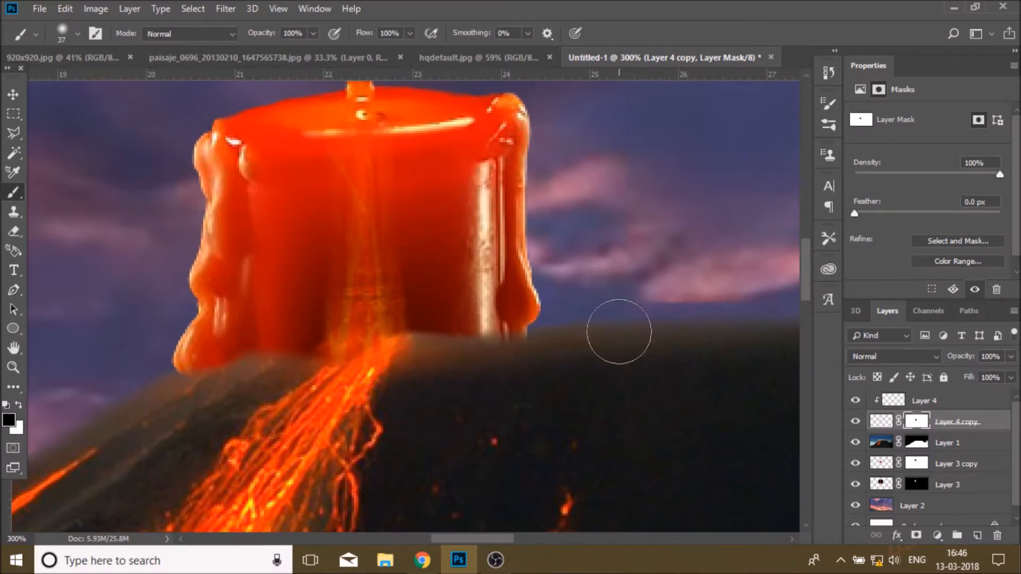
{"action": "scroll", "coordinate": [619, 331], "scroll_direction": "up", "scroll_amount": 3}
{"action": "left_click", "coordinate": [886, 423]}
{"action": "left_click", "coordinate": [936, 407]}
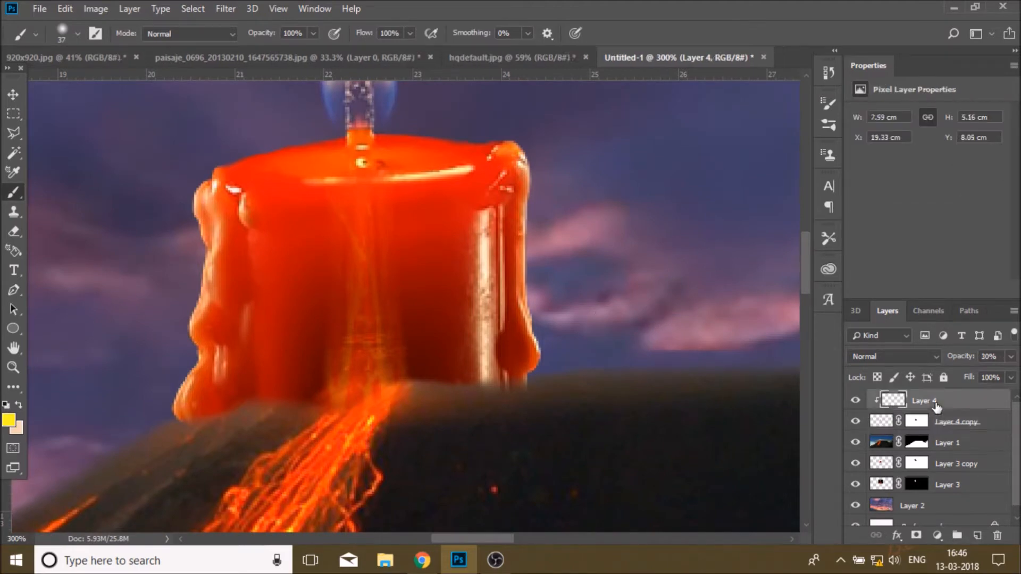
{"action": "left_click", "coordinate": [957, 430], "text": "shift"}
{"action": "left_click_drag", "start_coordinate": [957, 431], "coordinate": [977, 536]}
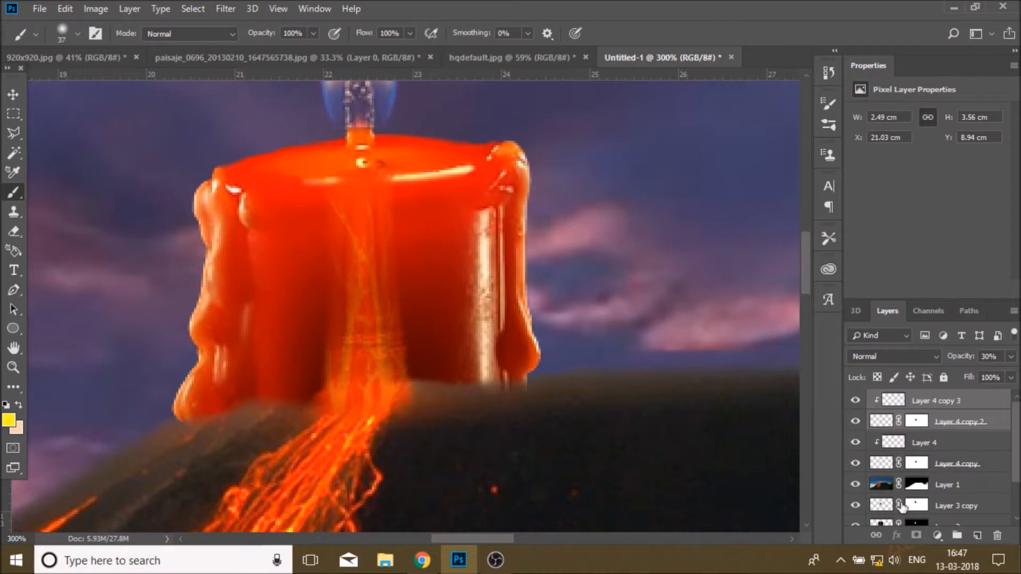
Step: Set the duplicated masked candle copy layer's opacity to 40%
{"action": "left_click", "coordinate": [917, 421]}
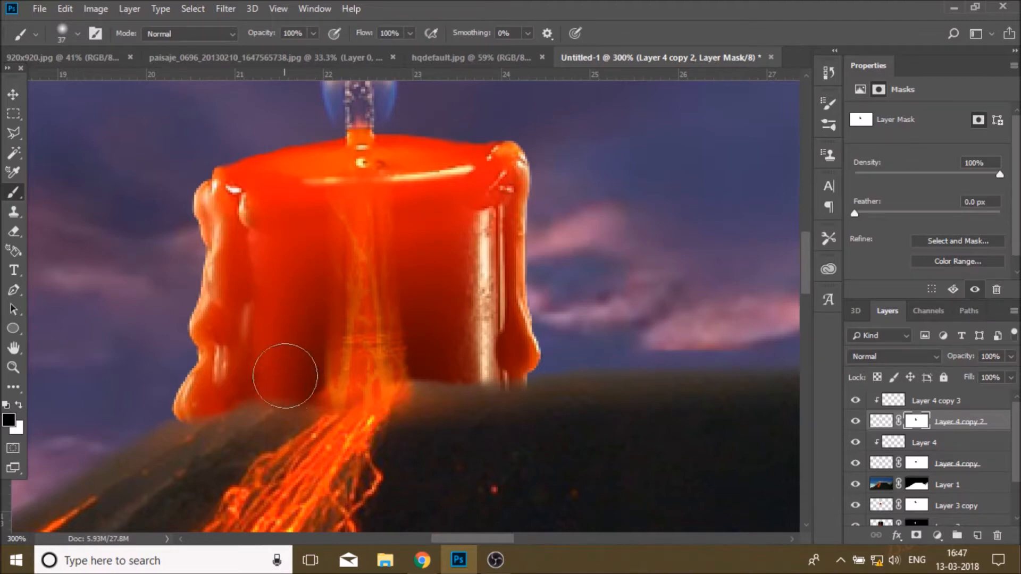
{"action": "left_click", "coordinate": [1010, 356]}
{"action": "left_click", "coordinate": [930, 405]}
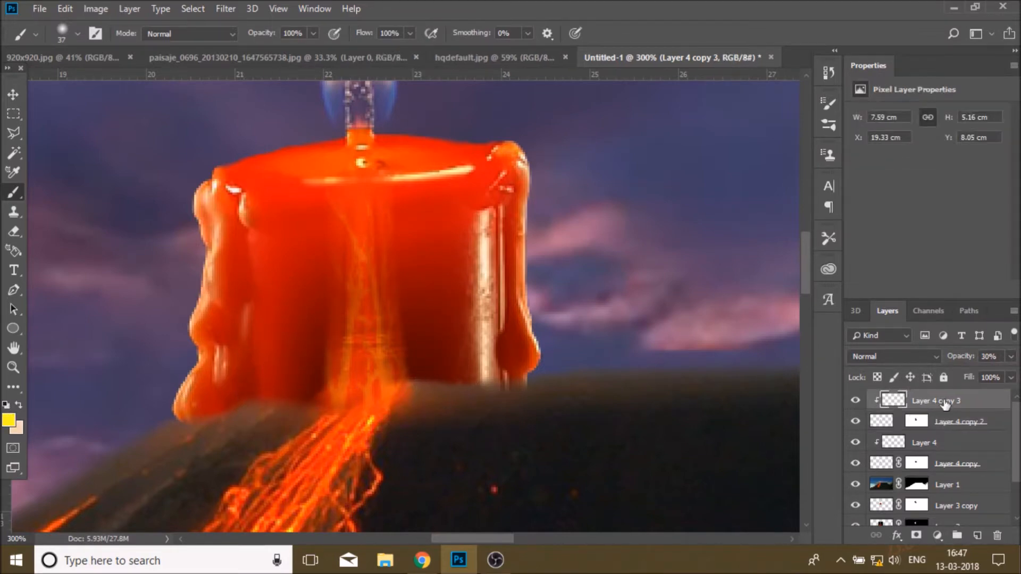
{"action": "left_click", "coordinate": [894, 425]}
{"action": "left_click", "coordinate": [1010, 356]}
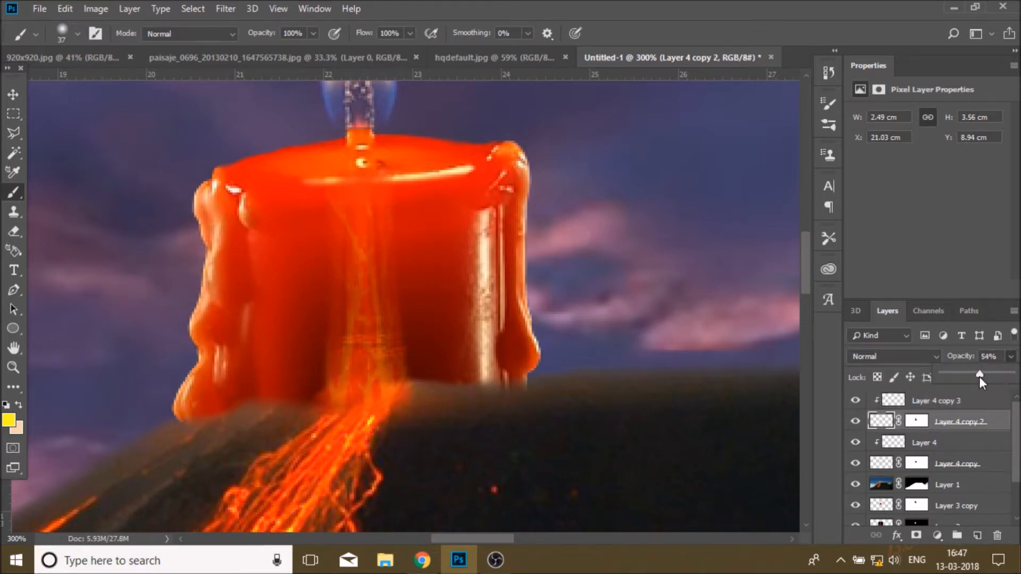
{"action": "left_click_drag", "start_coordinate": [973, 377], "coordinate": [970, 377]}
Step: Add a new empty layer at the top of the layer stack
{"action": "left_click", "coordinate": [14, 367]}
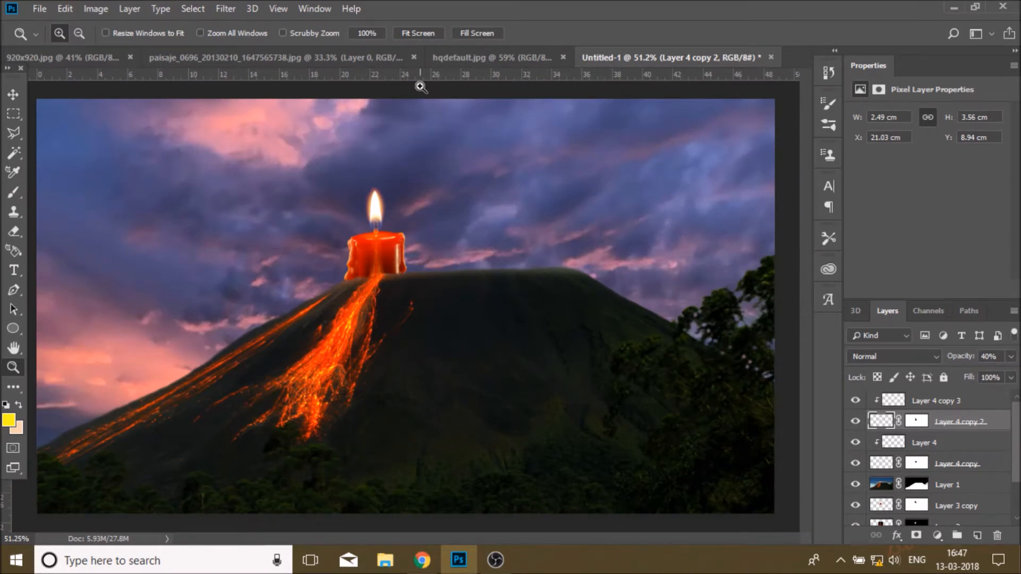
{"action": "left_click", "coordinate": [383, 284]}
{"action": "left_click", "coordinate": [378, 279]}
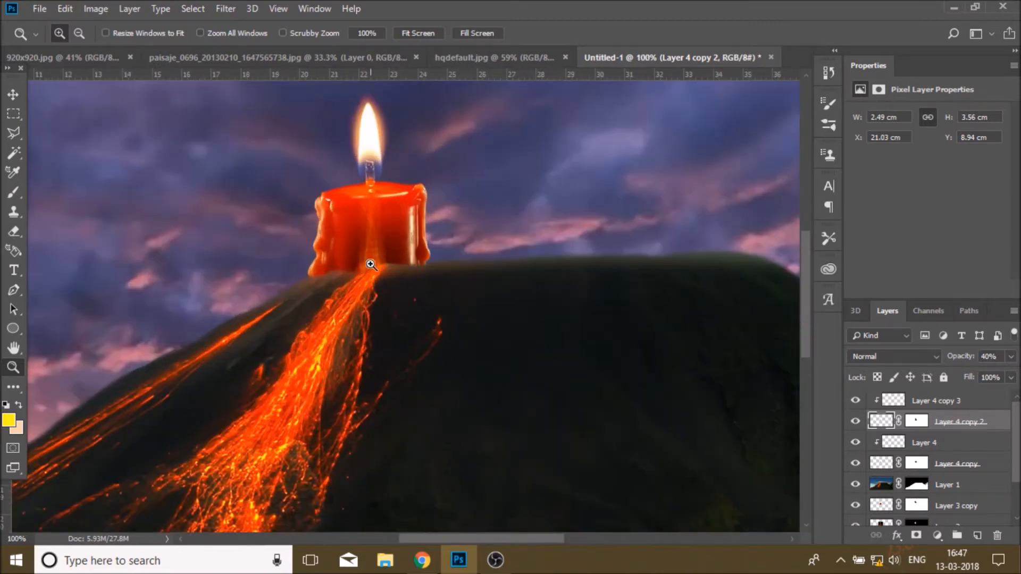
{"action": "left_click", "coordinate": [406, 243]}
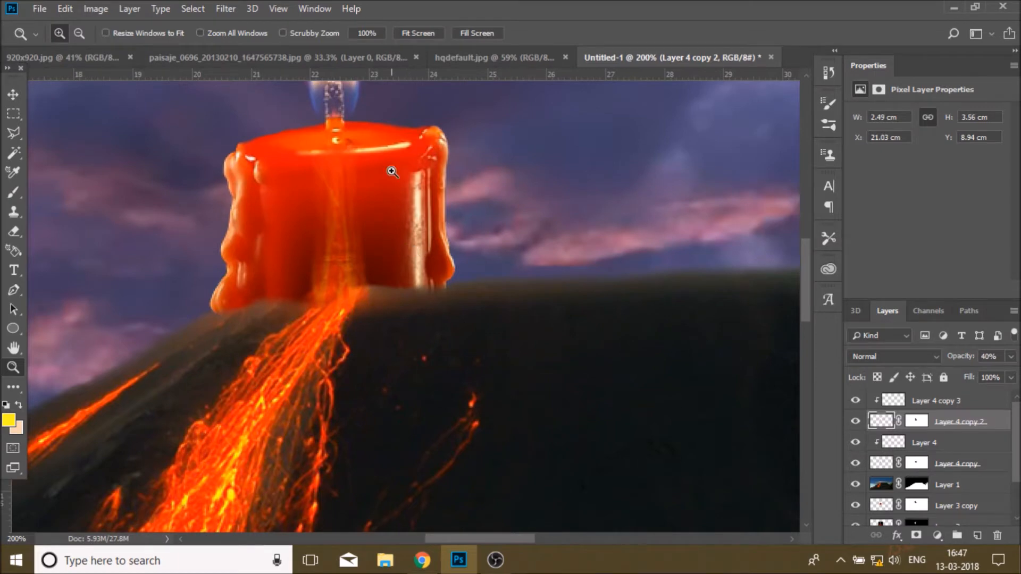
{"action": "left_click", "coordinate": [255, 239]}
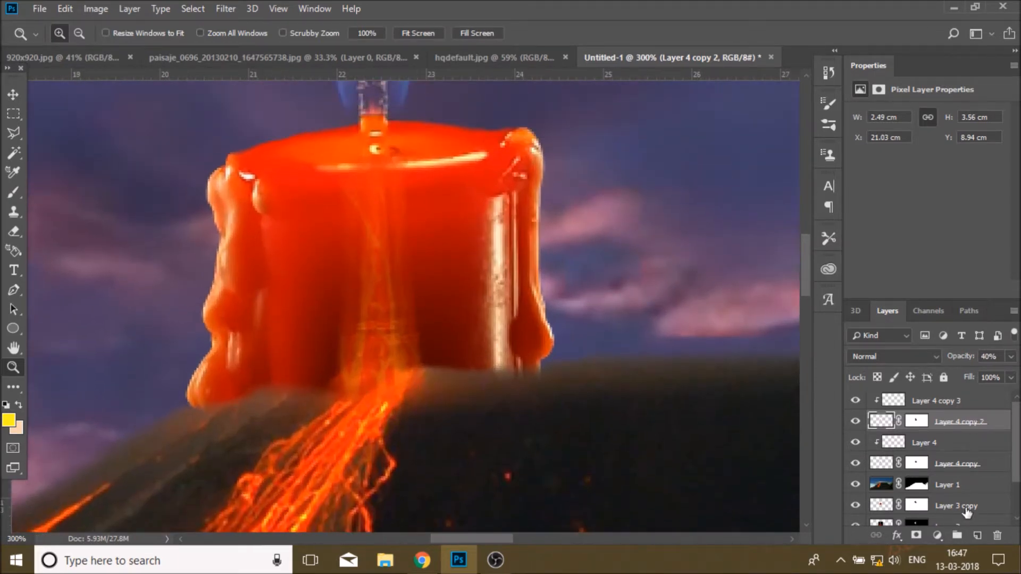
{"action": "left_click", "coordinate": [954, 405]}
{"action": "left_click", "coordinate": [977, 536]}
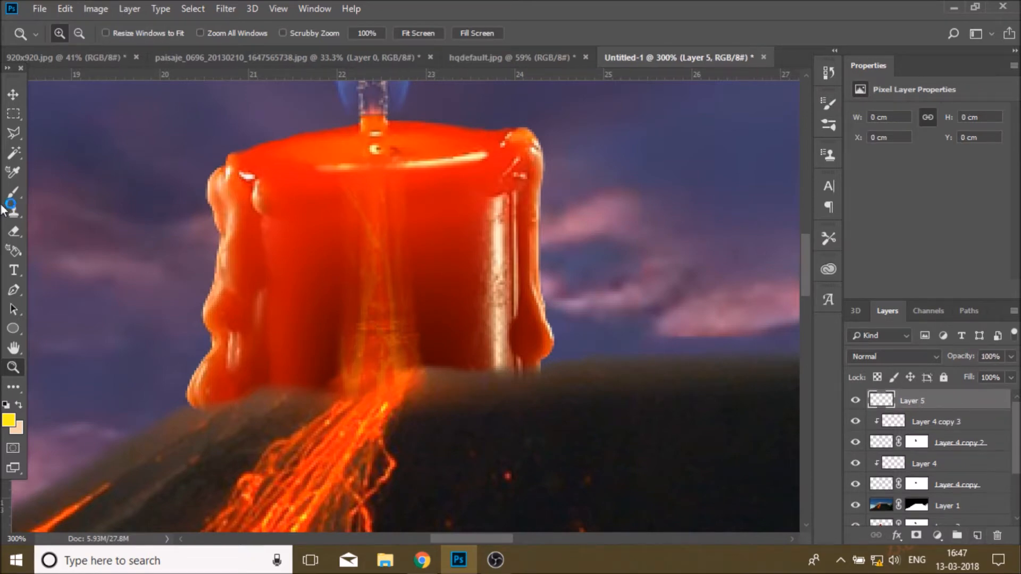
Step: Sample an orange from the lava and stamp a 375 px streak brush on the new layer
{"action": "left_click", "coordinate": [13, 193]}
{"action": "left_click", "coordinate": [78, 34]}
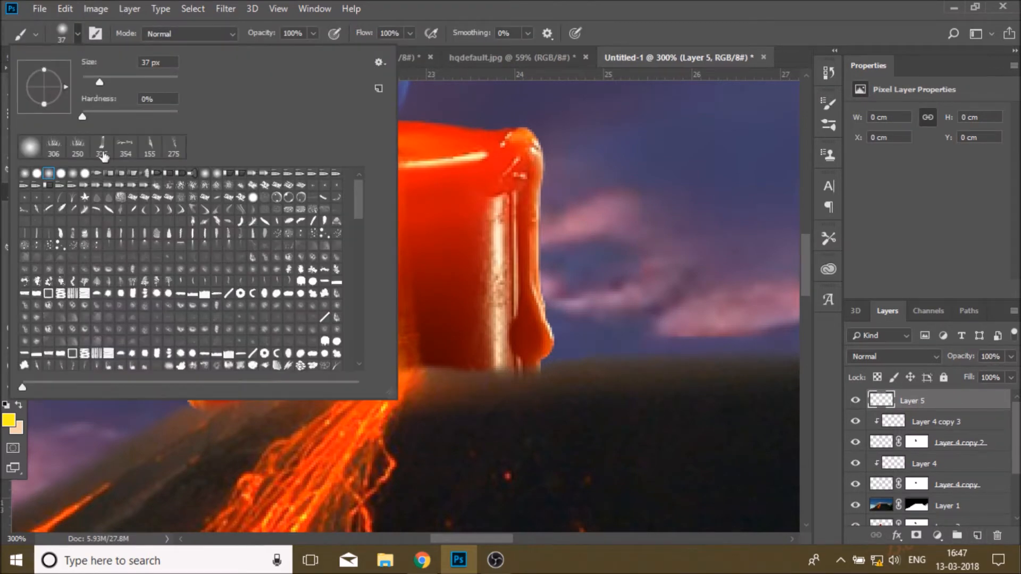
{"action": "left_click", "coordinate": [8, 421]}
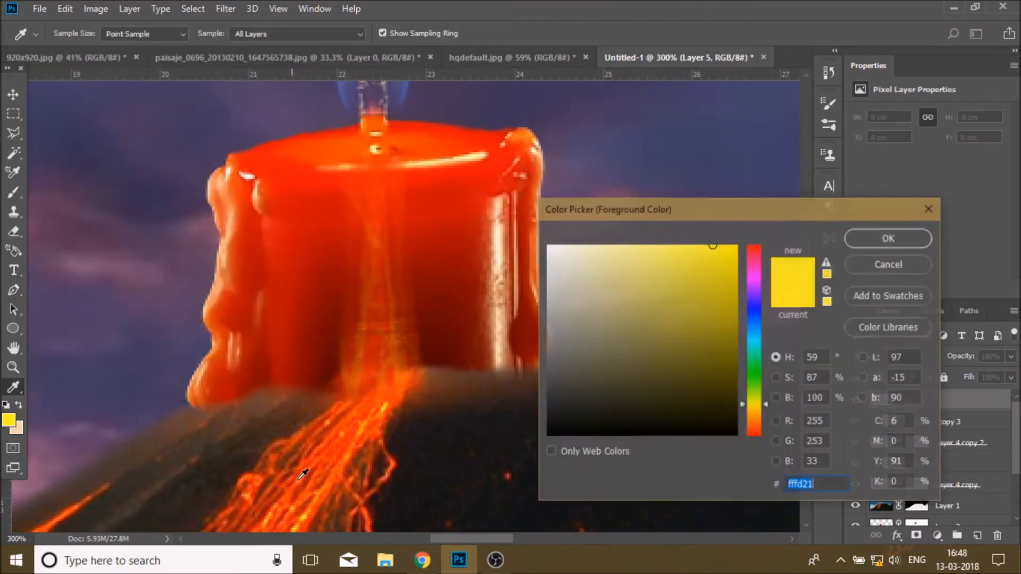
{"action": "left_click", "coordinate": [305, 515]}
{"action": "left_click", "coordinate": [885, 239]}
{"action": "left_click", "coordinate": [491, 267]}
{"action": "scroll", "coordinate": [415, 305], "scroll_direction": "up", "scroll_amount": 5}
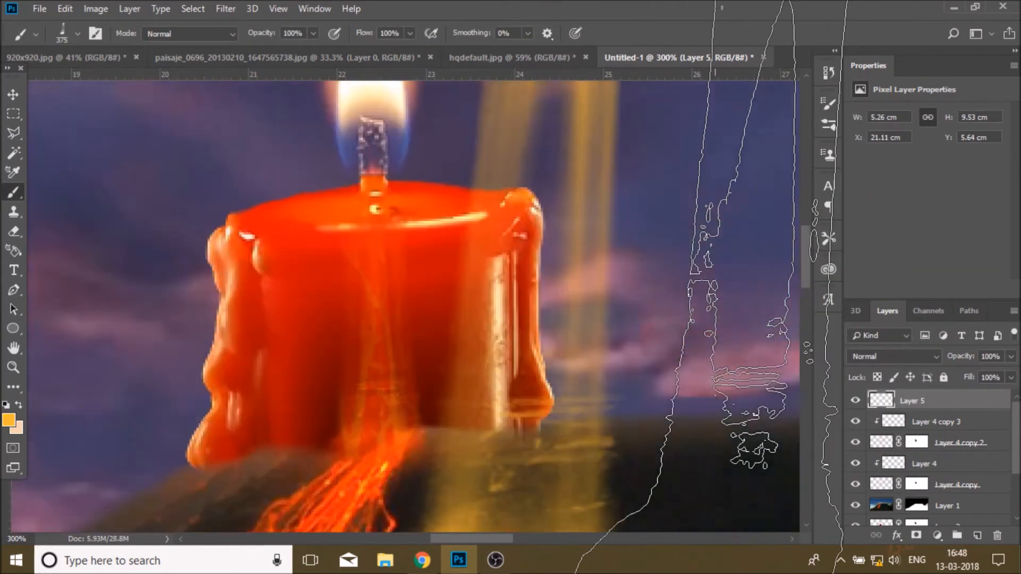
Step: Free-transform the streak to about 35% size, rotate it about -3.7° and place it down the candle's centre
{"action": "key", "text": "ctrl+t"}
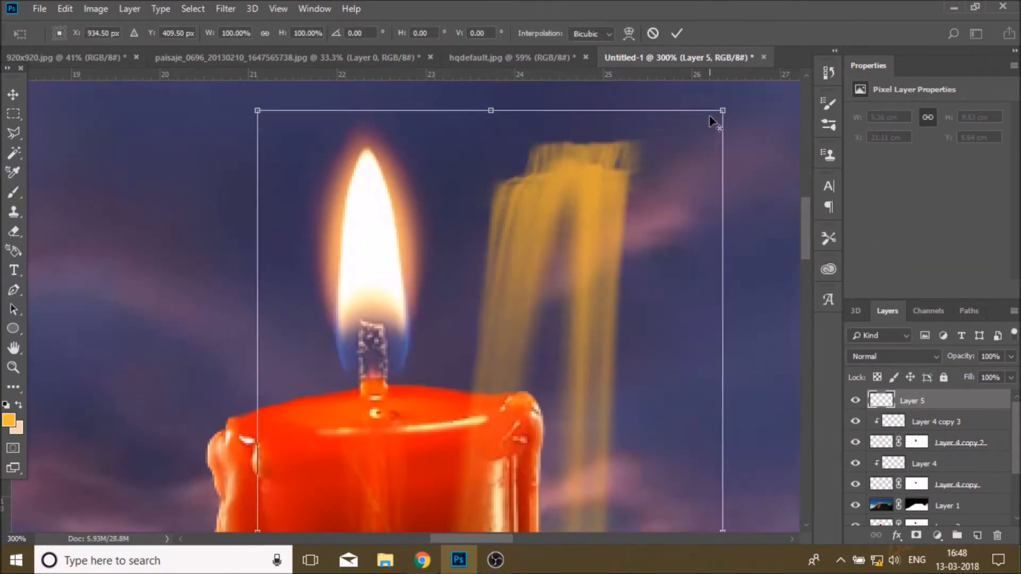
{"action": "left_click_drag", "start_coordinate": [722, 111], "coordinate": [613, 312]}
{"action": "scroll", "coordinate": [617, 314], "scroll_direction": "down", "scroll_amount": 3}
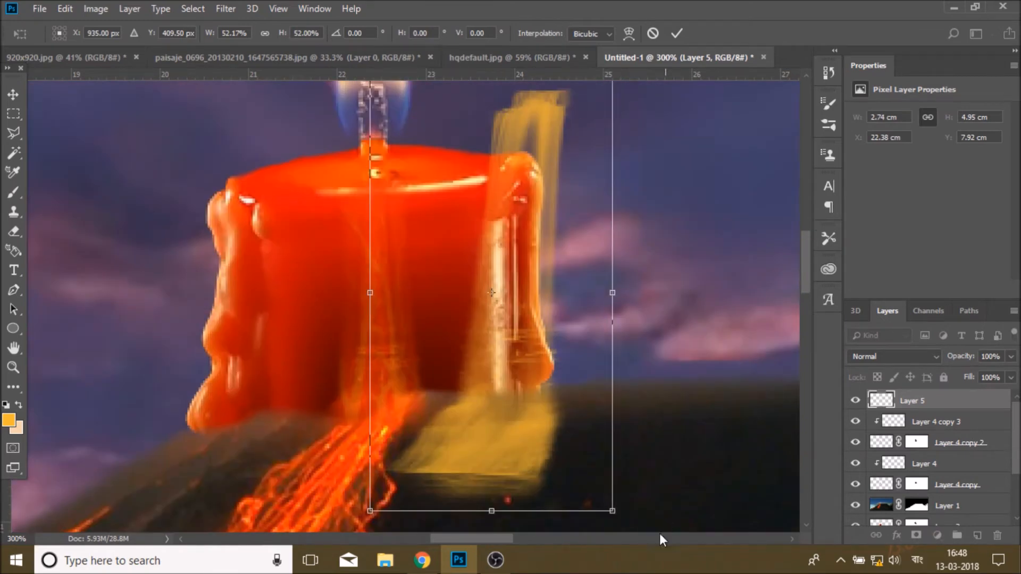
{"action": "left_click_drag", "start_coordinate": [613, 511], "coordinate": [570, 437]}
{"action": "left_click_drag", "start_coordinate": [510, 401], "coordinate": [374, 417]}
{"action": "left_click_drag", "start_coordinate": [453, 163], "coordinate": [446, 157]}
{"action": "left_click_drag", "start_coordinate": [391, 374], "coordinate": [401, 380]}
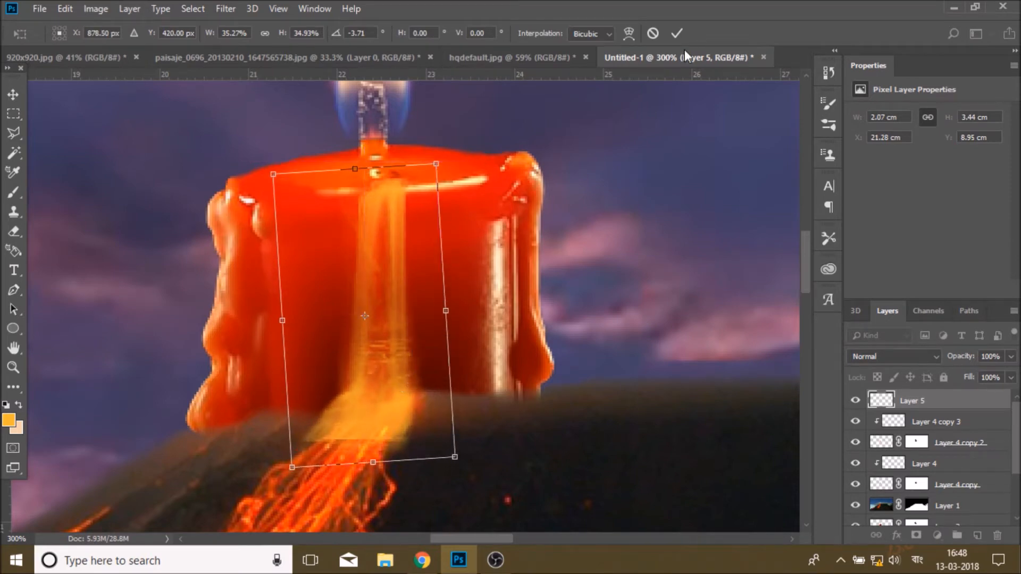
{"action": "left_click", "coordinate": [676, 33]}
Step: Set the streak layer's opacity to 61%
{"action": "key", "text": "b"}
{"action": "left_click", "coordinate": [1010, 356]}
{"action": "left_click_drag", "start_coordinate": [1013, 372], "coordinate": [984, 372]}
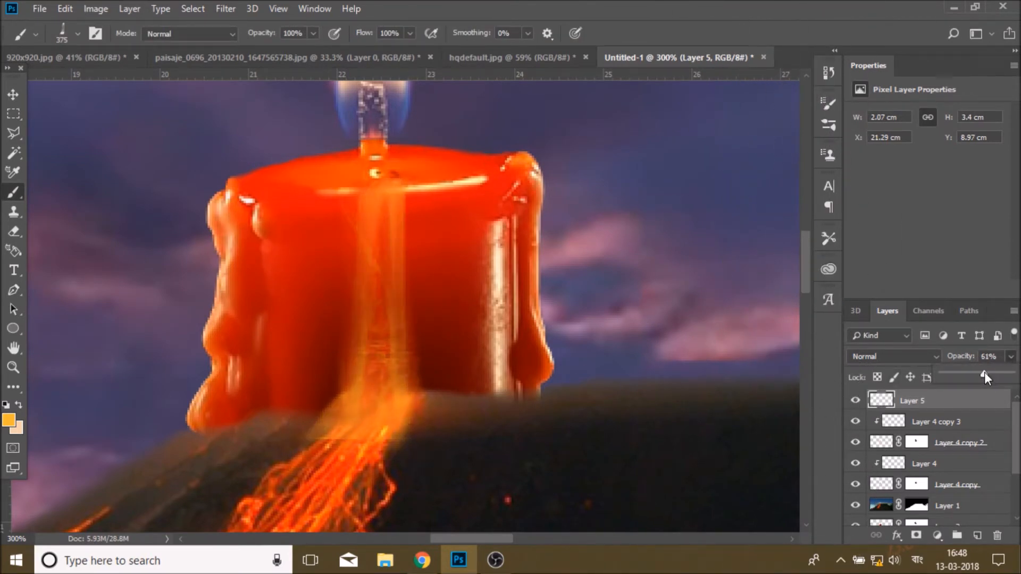
Step: Add a layer mask to the streak layer and paint on it with a 53 px soft brush near the wick
{"action": "left_click", "coordinate": [916, 536]}
{"action": "left_click", "coordinate": [78, 33]}
{"action": "left_click", "coordinate": [57, 150]}
{"action": "left_click", "coordinate": [693, 45]}
{"action": "mouse_move", "coordinate": [308, 468]}
{"action": "left_mouse_down"}
{"action": "mouse_move", "coordinate": [461, 473]}
{"action": "mouse_move", "coordinate": [341, 471]}
{"action": "mouse_move", "coordinate": [403, 460]}
{"action": "mouse_move", "coordinate": [294, 450]}
{"action": "left_mouse_up"}
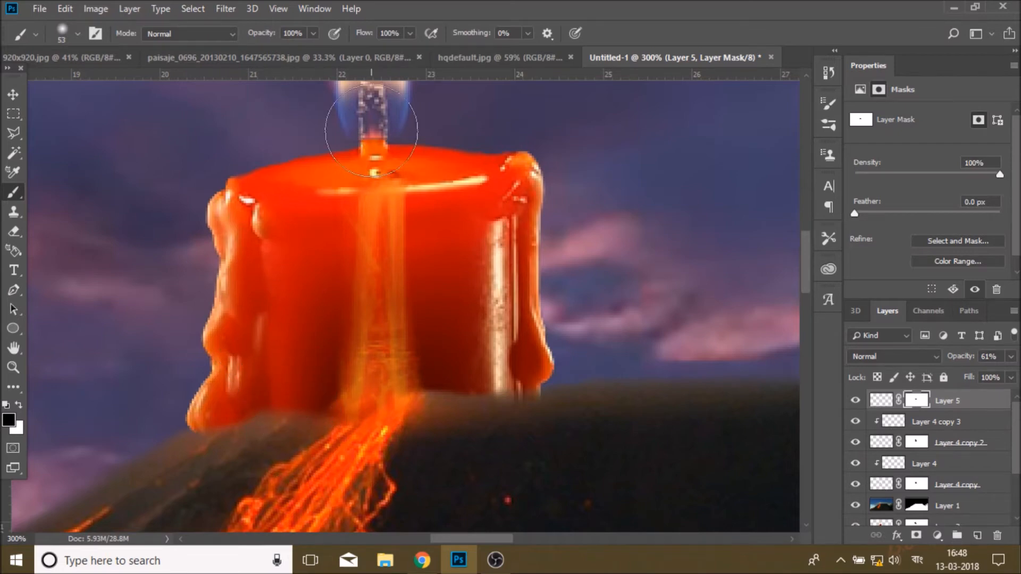
Step: Toggle the streak layer's visibility to compare, then fit the whole image on screen
{"action": "left_click", "coordinate": [855, 400]}
{"action": "left_click", "coordinate": [855, 400]}
{"action": "key", "text": "z"}
{"action": "left_click", "coordinate": [432, 32]}
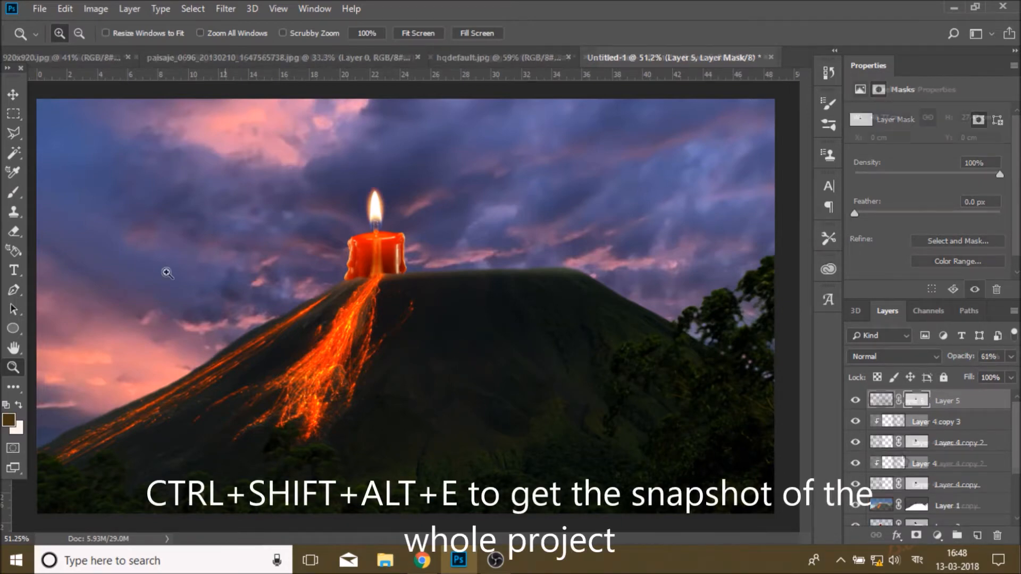
Step: Set the stamped snapshot layer's blend mode to Overlay, lower its opacity, and hide it to compare
{"action": "left_click", "coordinate": [891, 356]}
{"action": "left_click", "coordinate": [894, 171]}
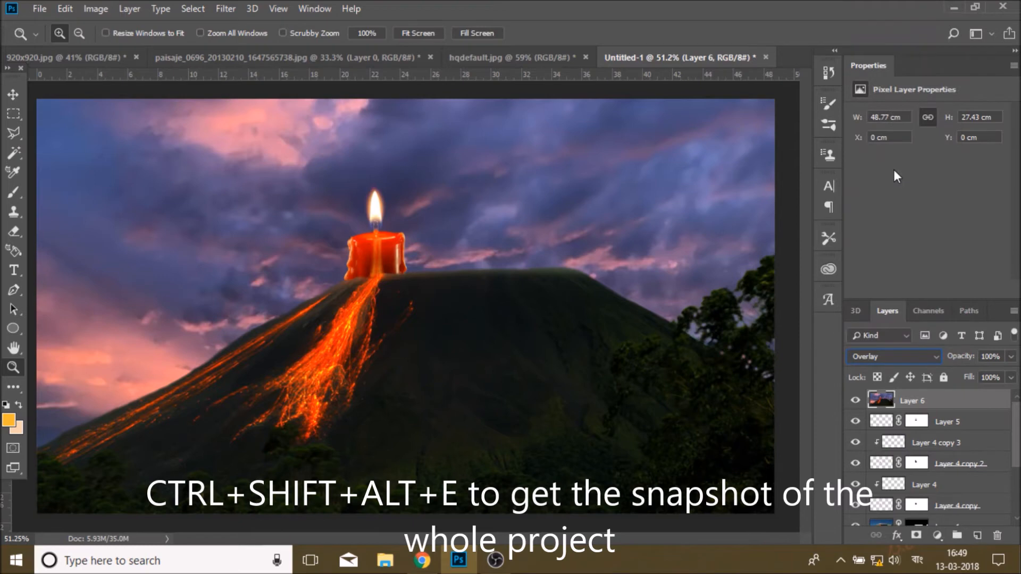
{"action": "left_click", "coordinate": [1010, 356]}
{"action": "left_click_drag", "start_coordinate": [1014, 372], "coordinate": [977, 375]}
{"action": "left_click", "coordinate": [855, 400]}
Step: Show the snapshot layer again, then add a Brightness/Contrast adjustment above the sky layer with brightness set to -48
{"action": "left_click", "coordinate": [855, 401]}
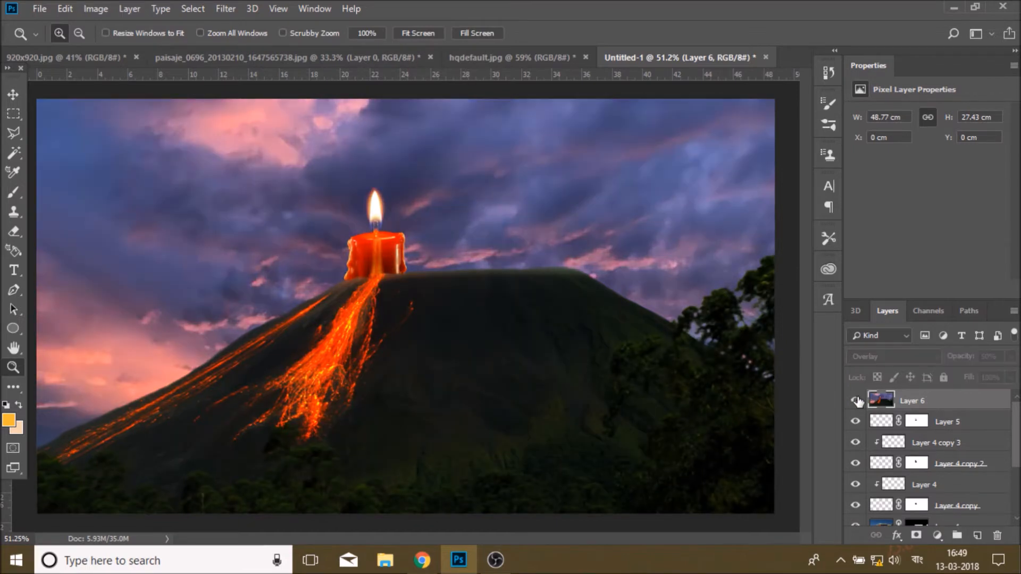
{"action": "left_click", "coordinate": [855, 400]}
{"action": "scroll", "coordinate": [891, 438], "scroll_direction": "down", "scroll_amount": 2}
{"action": "left_click", "coordinate": [944, 494]}
{"action": "left_click", "coordinate": [937, 535]}
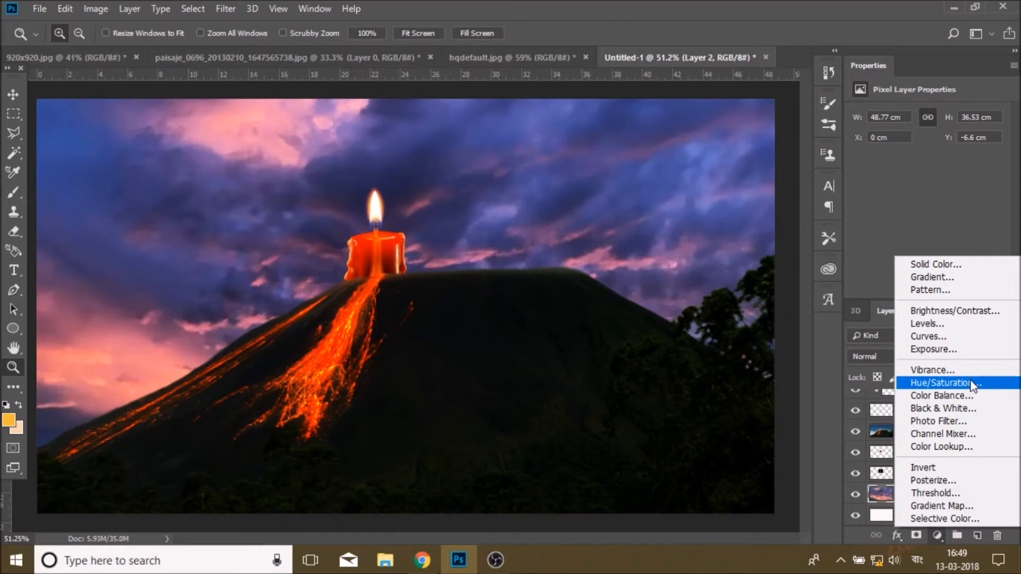
{"action": "left_click", "coordinate": [972, 318]}
{"action": "left_click_drag", "start_coordinate": [921, 149], "coordinate": [905, 153]}
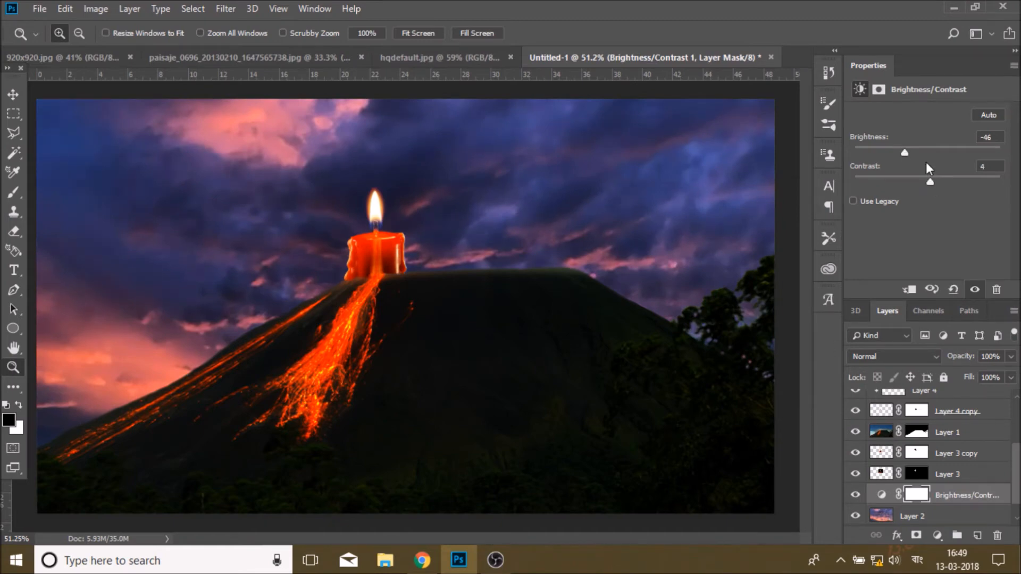
{"action": "mouse_move", "coordinate": [905, 152]}
{"action": "left_mouse_down"}
{"action": "mouse_move", "coordinate": [891, 152]}
{"action": "mouse_move", "coordinate": [904, 157]}
{"action": "left_mouse_up"}
Step: Select the top layer and stamp all visible layers into a new merged layer
{"action": "scroll", "coordinate": [936, 426], "scroll_direction": "up", "scroll_amount": 3}
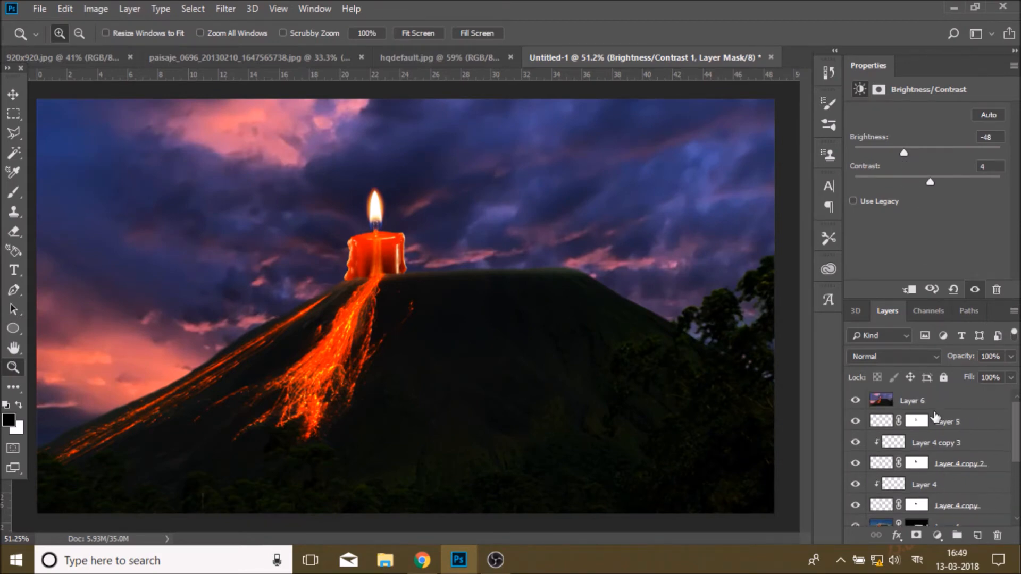
{"action": "left_click", "coordinate": [939, 404]}
{"action": "key", "text": "ctrl+shift+alt+e"}
{"action": "key", "text": "ctrl+shift+alt+e"}
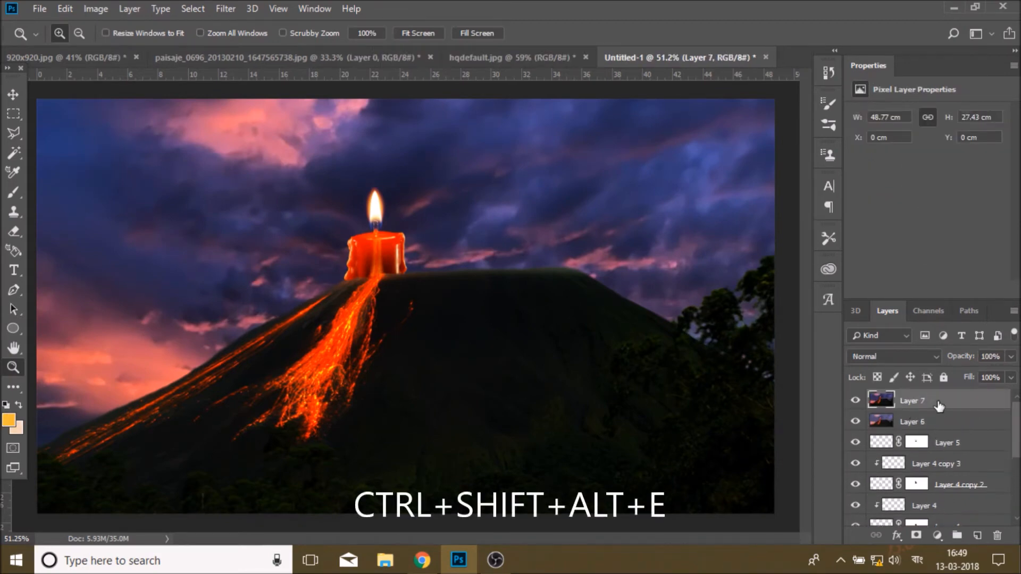
Step: Apply the Color Efex Pro 4 Cross Processing filter to the stamped layer, trying methods and settling on LT04
{"action": "left_click", "coordinate": [225, 9]}
{"action": "mouse_move", "coordinate": [277, 329]}
{"action": "left_click", "coordinate": [469, 345]}
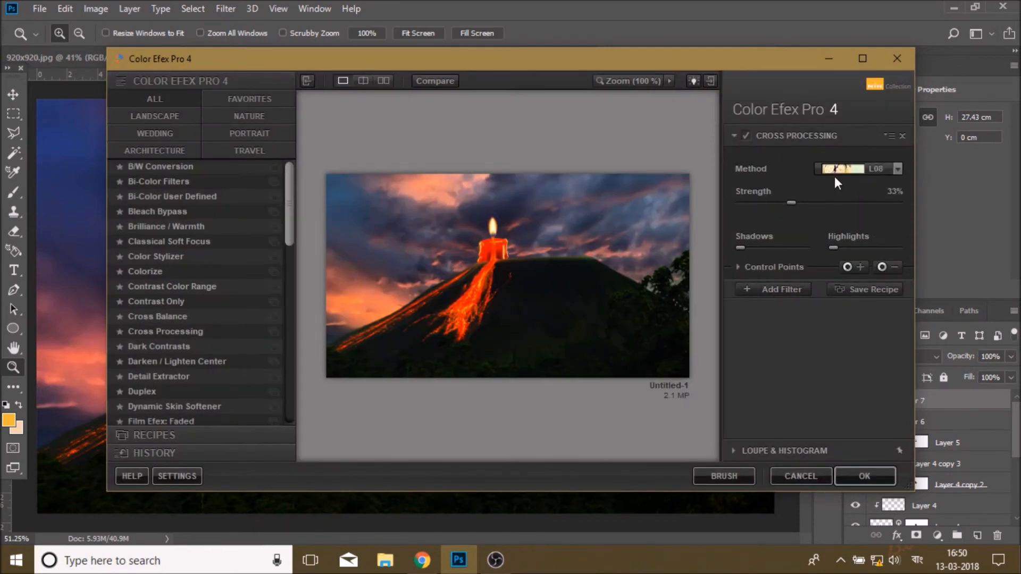
{"action": "left_click", "coordinate": [863, 171]}
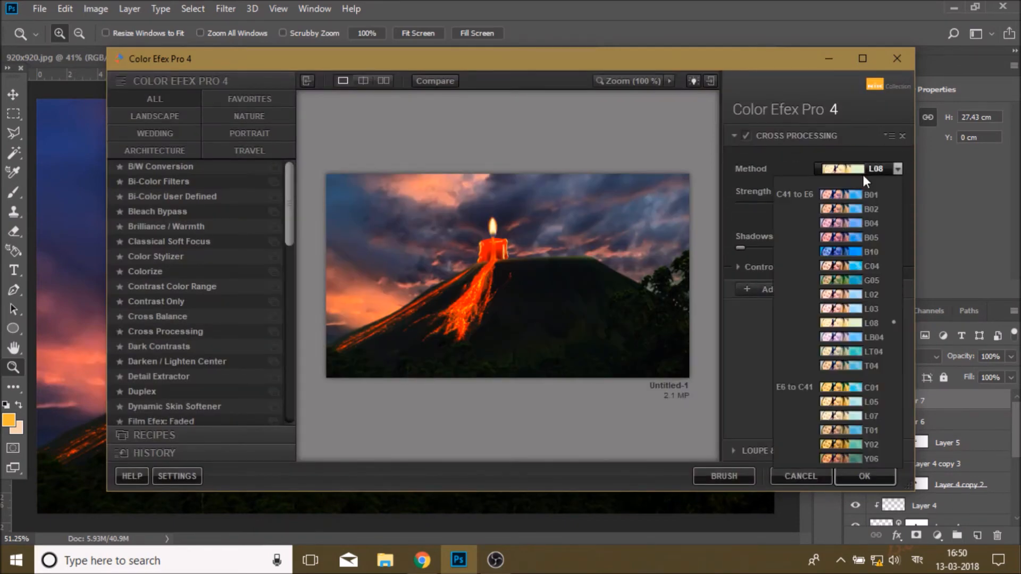
{"action": "left_click", "coordinate": [866, 194]}
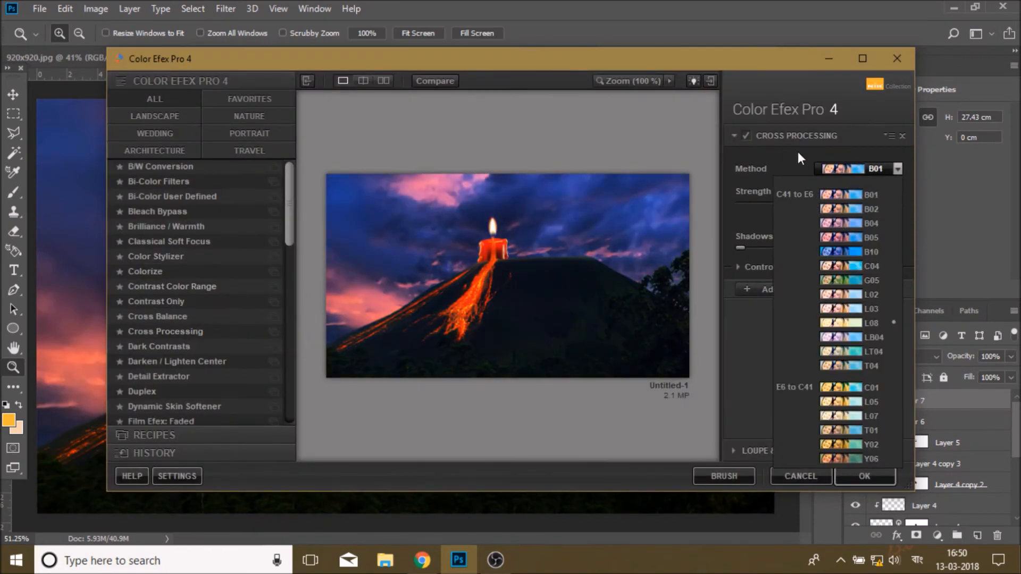
{"action": "left_click", "coordinate": [866, 280]}
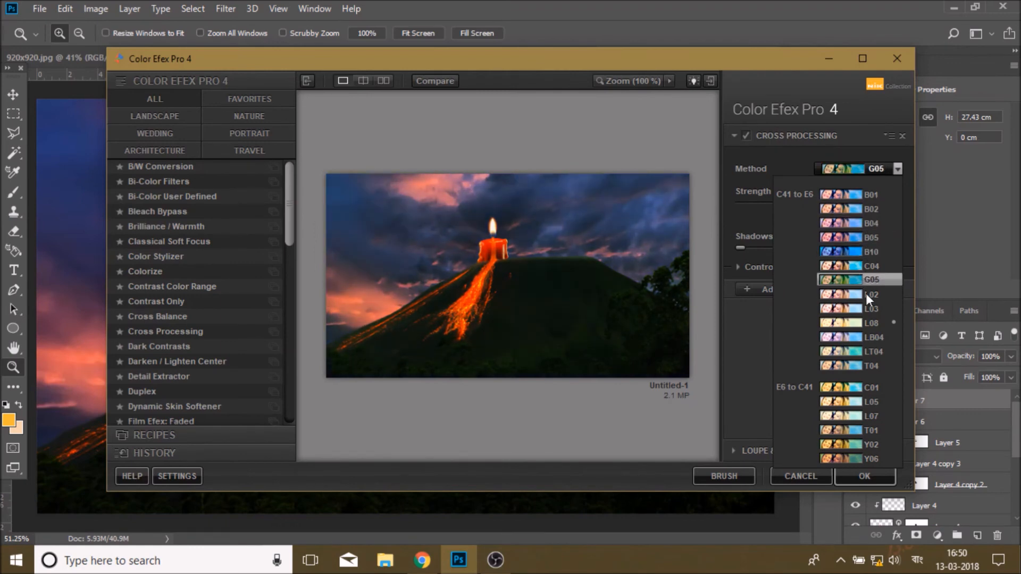
{"action": "left_click", "coordinate": [873, 351]}
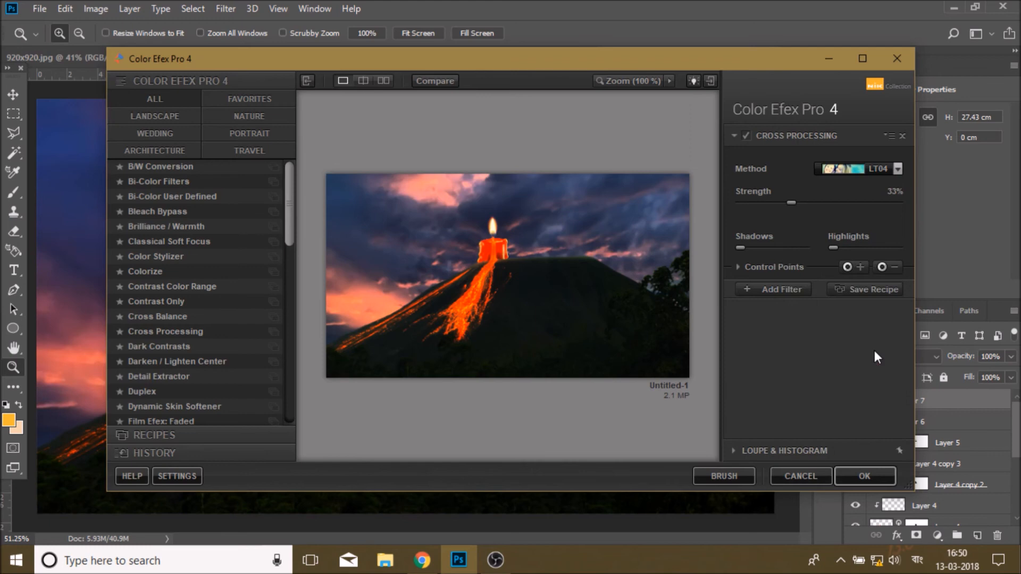
{"action": "left_click", "coordinate": [862, 477]}
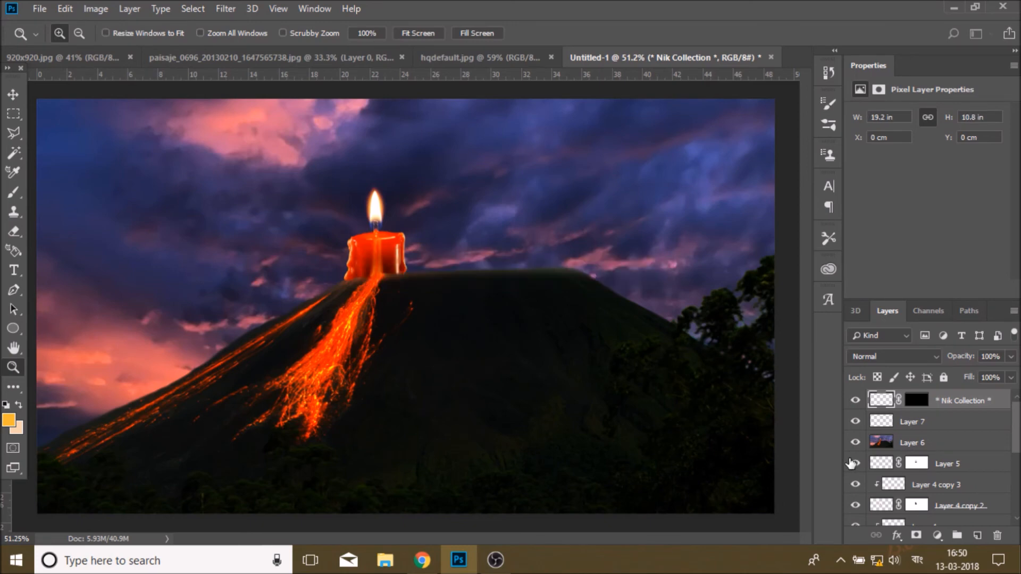
Step: Set the Cross Processing layer's opacity to 47% and toggle its visibility to compare
{"action": "left_click", "coordinate": [1011, 356]}
{"action": "left_click_drag", "start_coordinate": [1012, 373], "coordinate": [975, 373]}
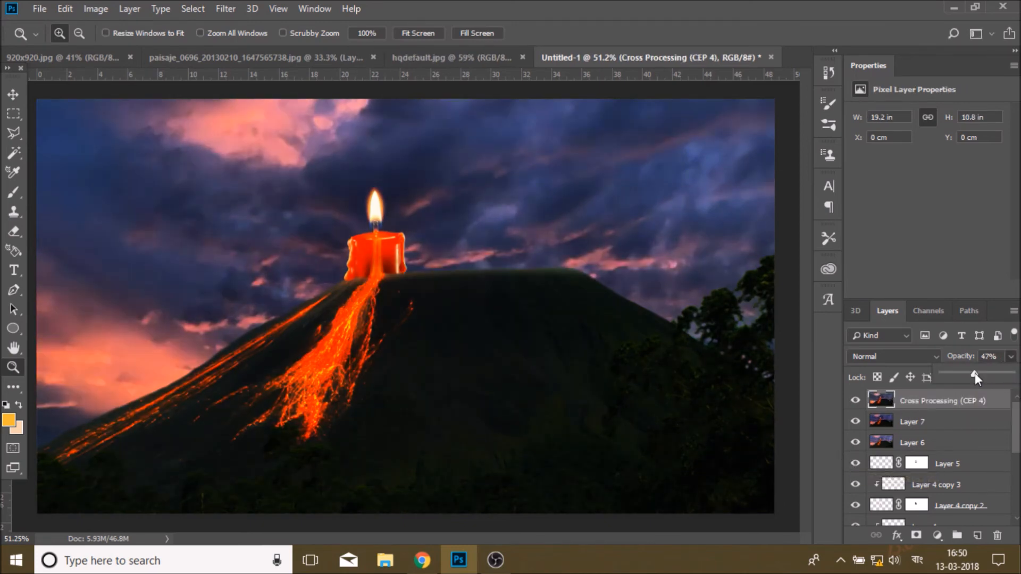
{"action": "left_click", "coordinate": [856, 401]}
{"action": "left_click", "coordinate": [855, 401]}
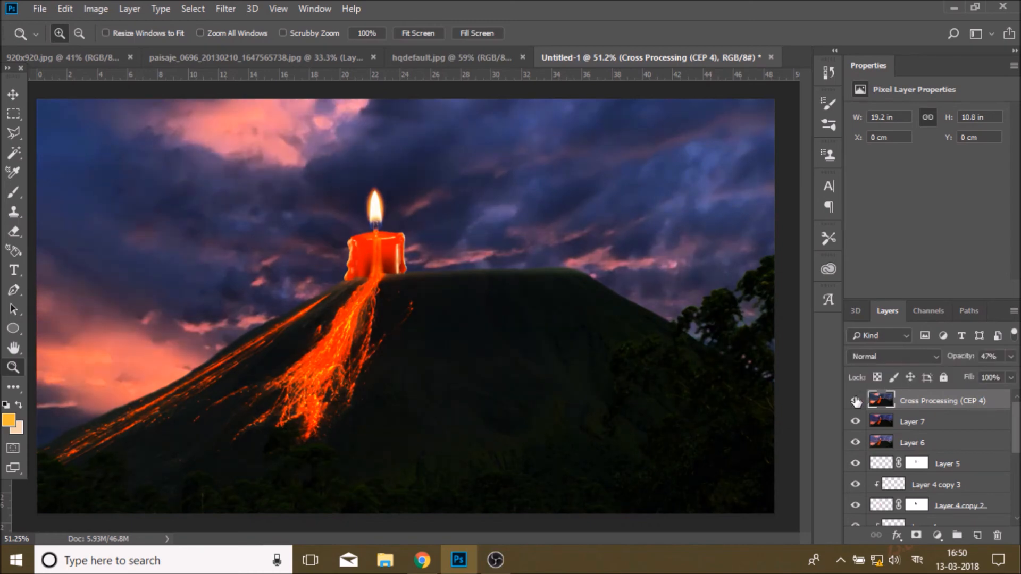
{"action": "left_click", "coordinate": [856, 401]}
{"action": "left_click", "coordinate": [856, 401]}
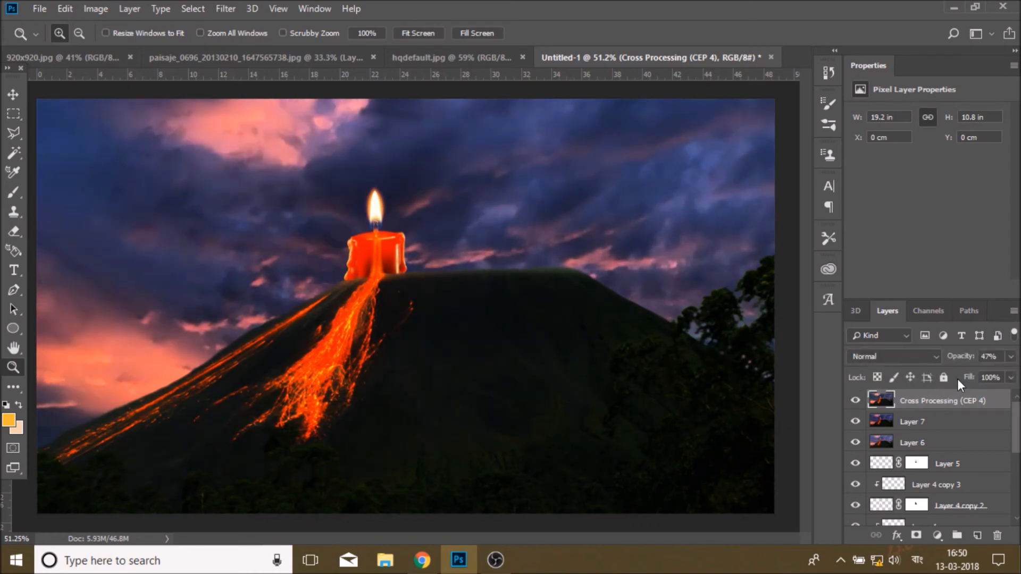